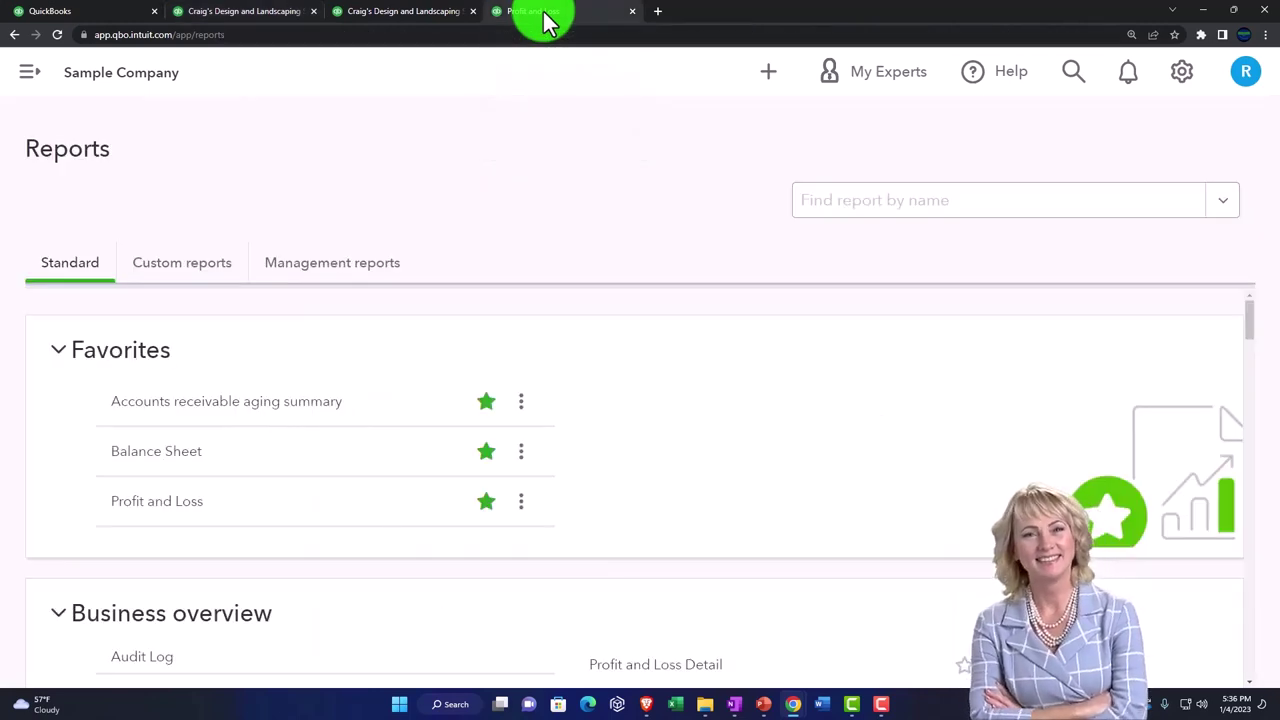
- Open Budgeting from the gear menu's Tools and add a new budget
click(1181, 78)
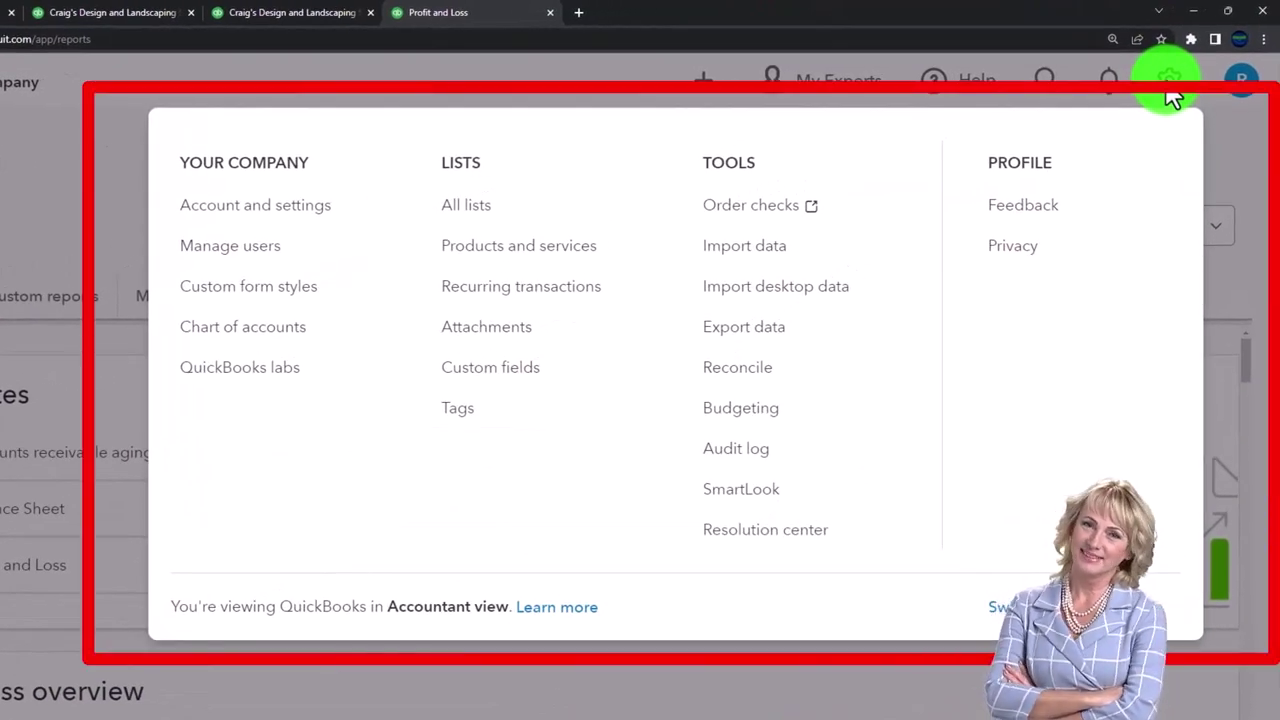
click(745, 412)
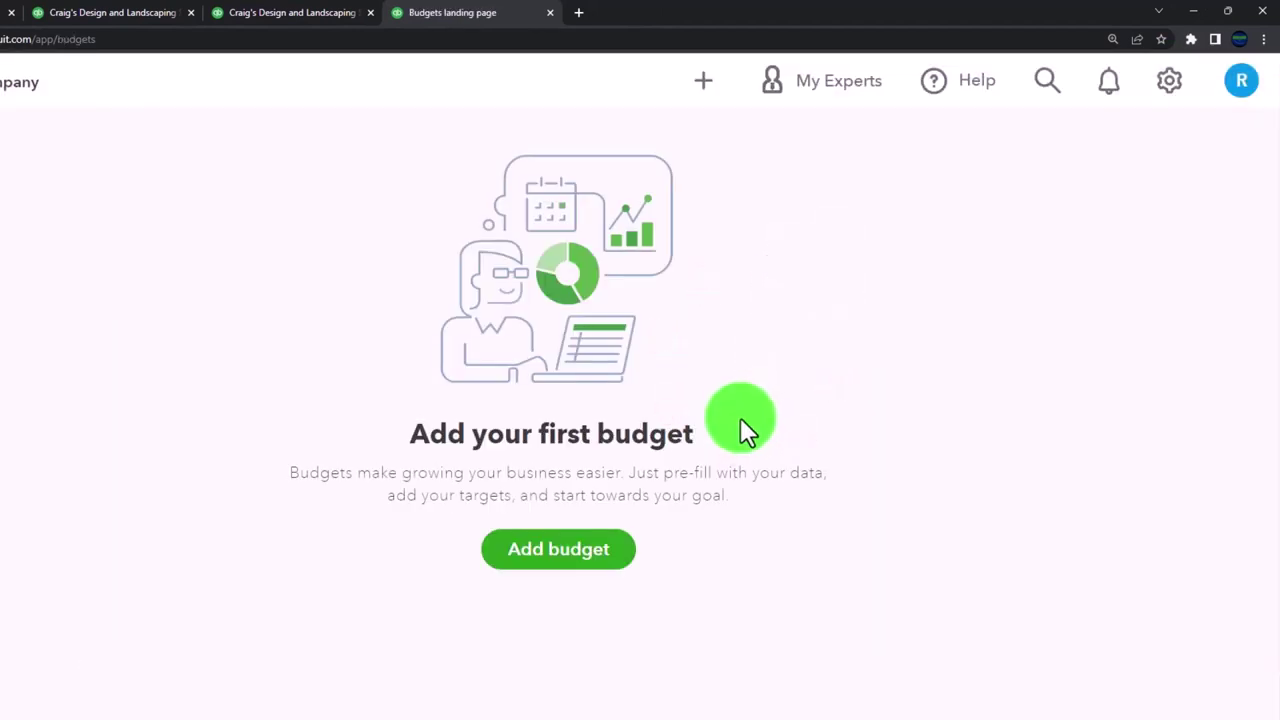
click(605, 565)
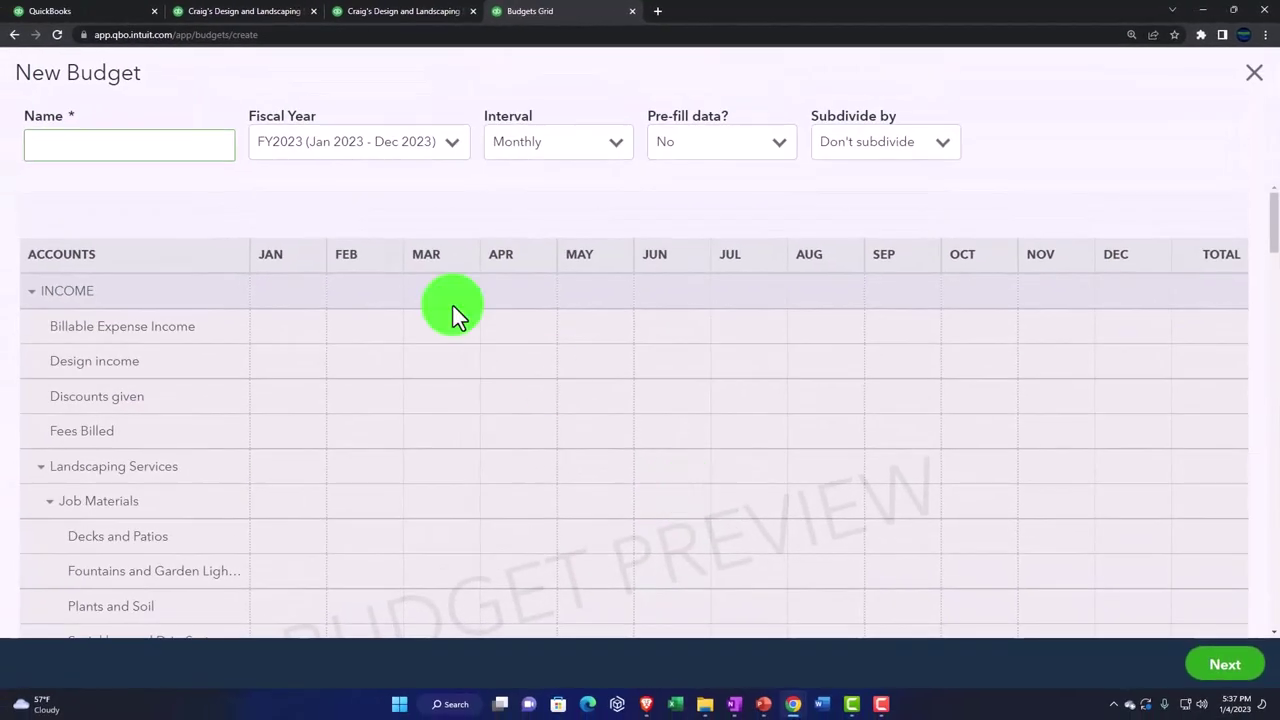
- Name the budget 'Budget 1' and set its fiscal year to FY2022 (Jan–Dec 2022)
click(117, 148)
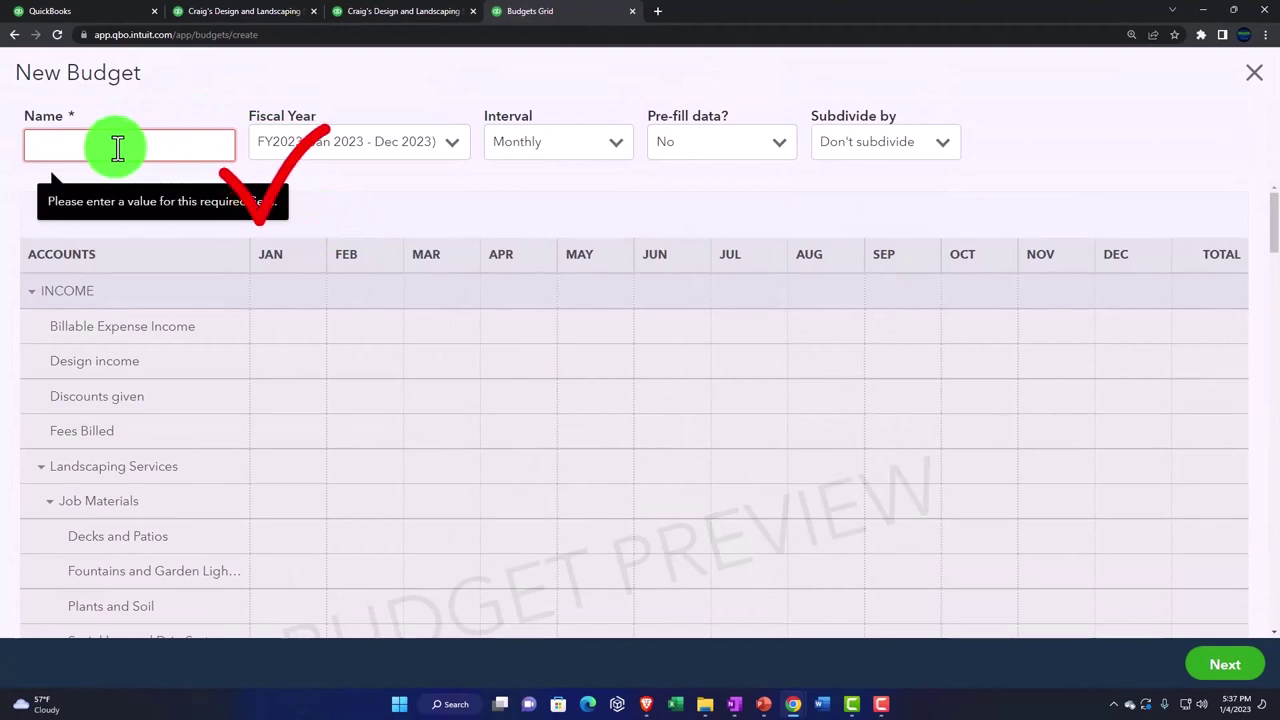
text(Budget 1)
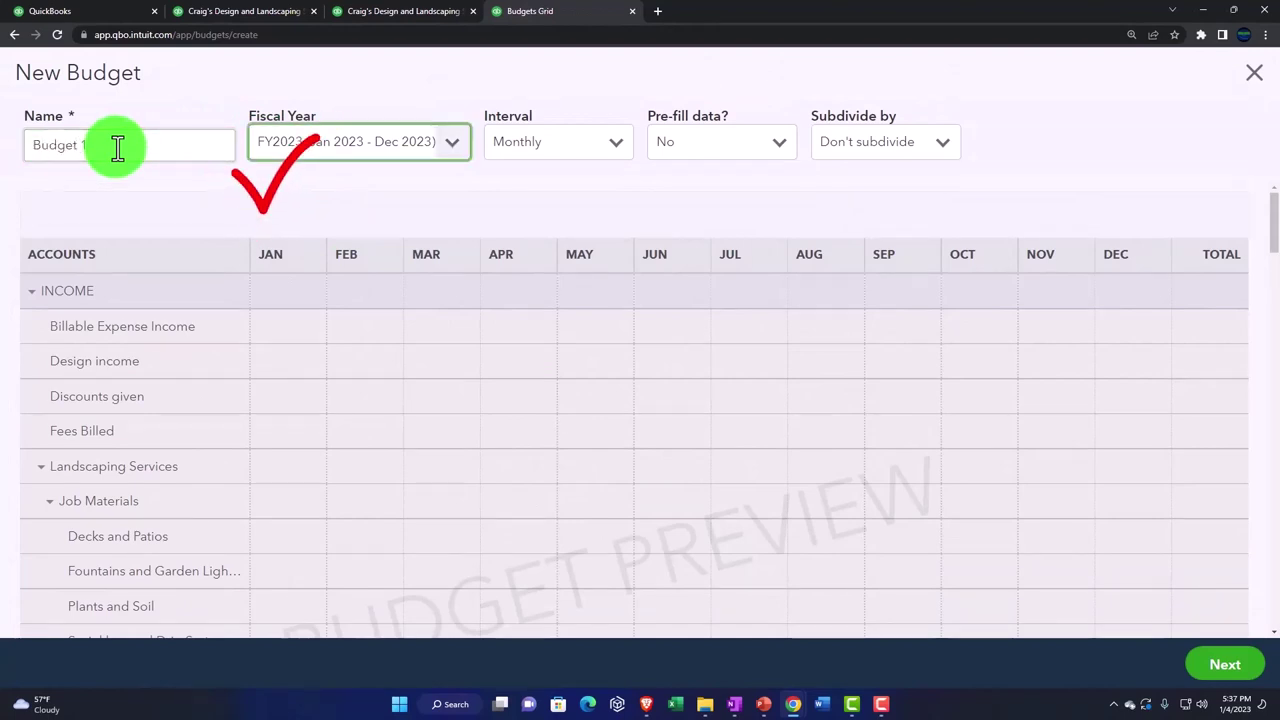
click(457, 150)
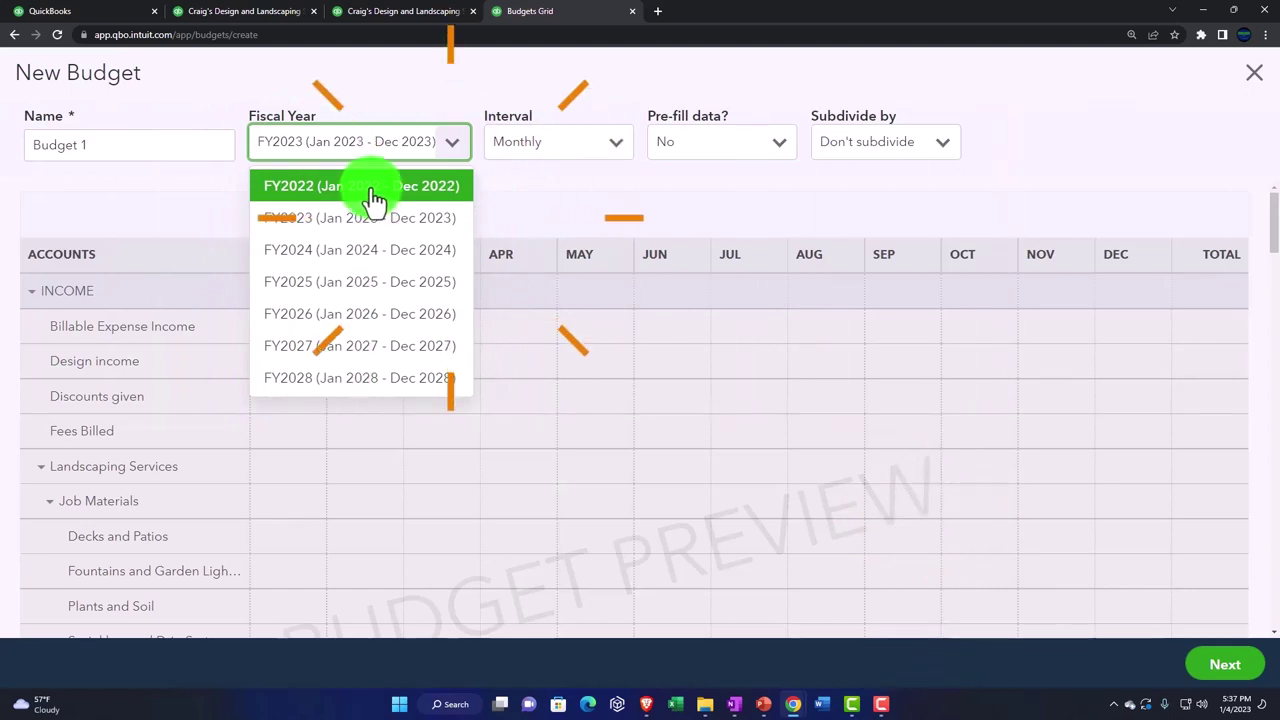
click(374, 199)
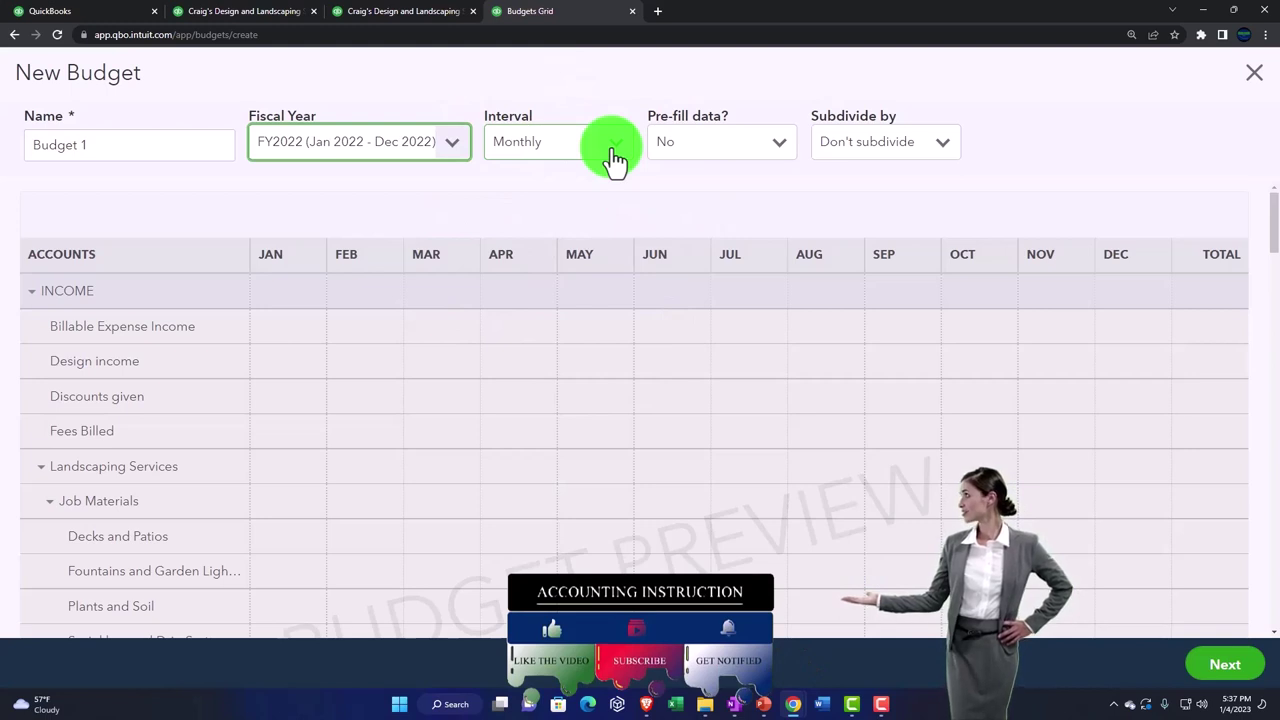
- Keep the Monthly interval and bring up the Pre-fill data choices
click(614, 158)
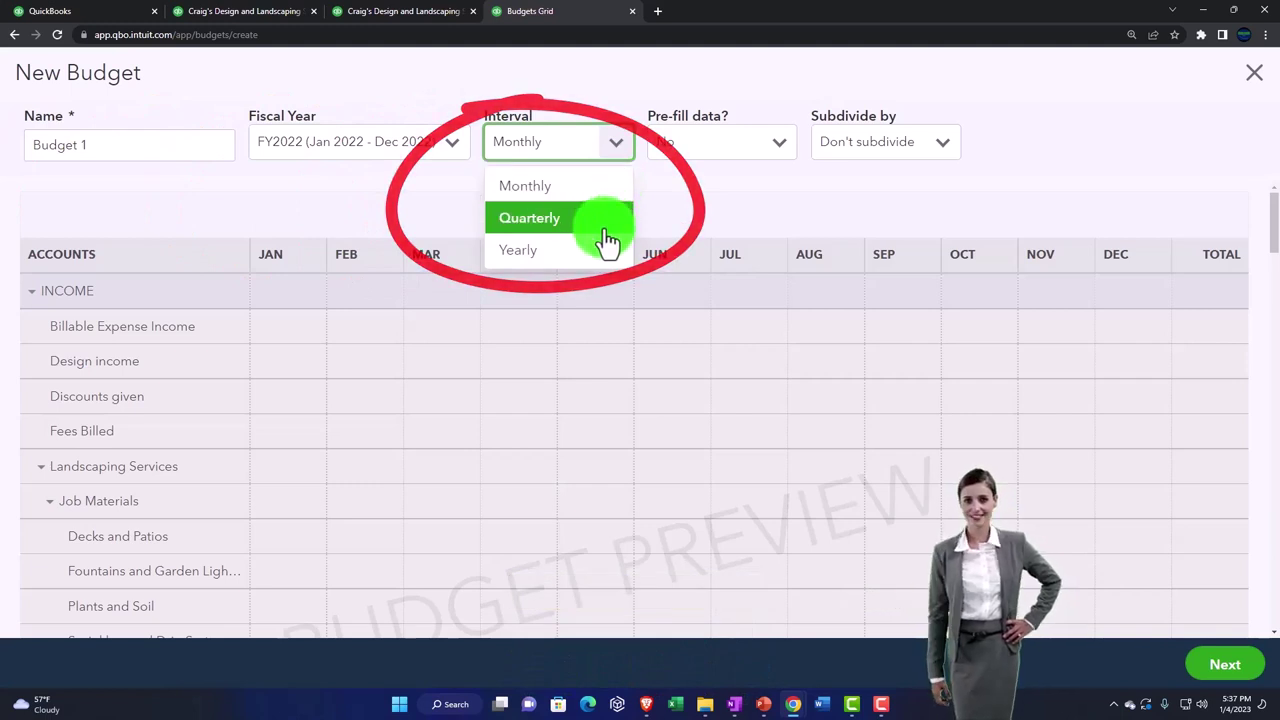
click(788, 158)
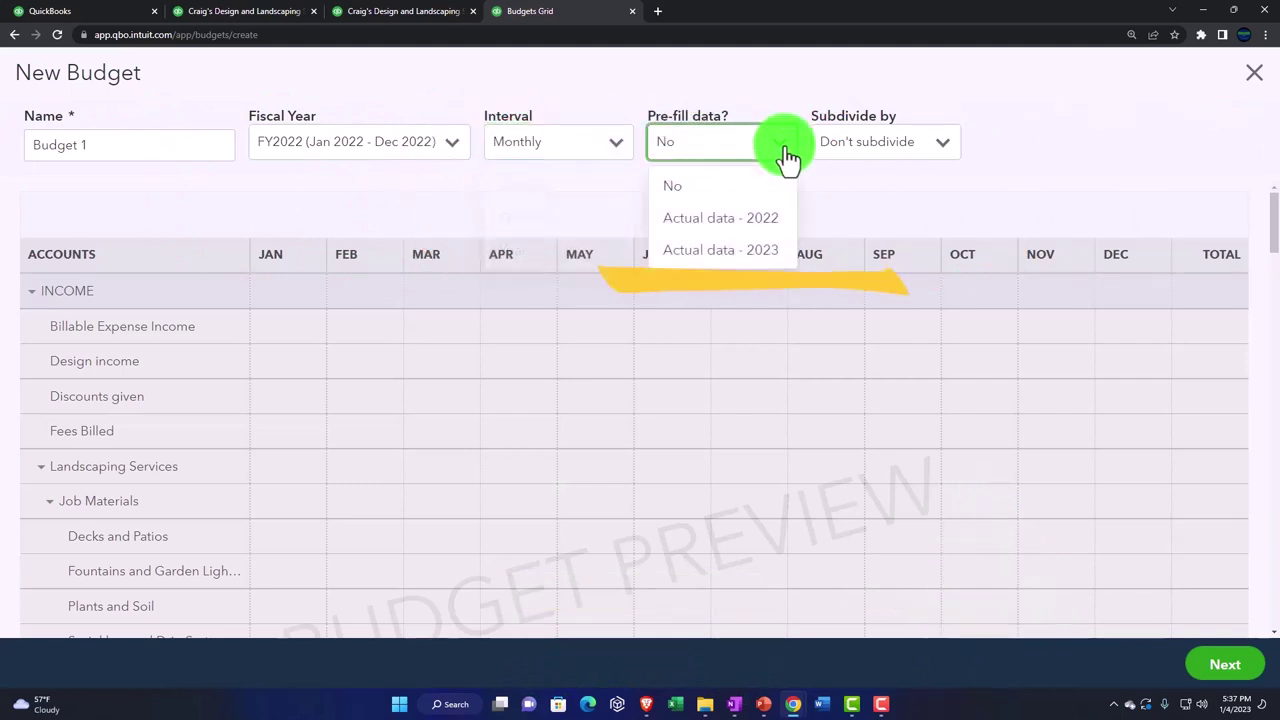
- Pre-fill the budget with Actual data - 2022
click(745, 220)
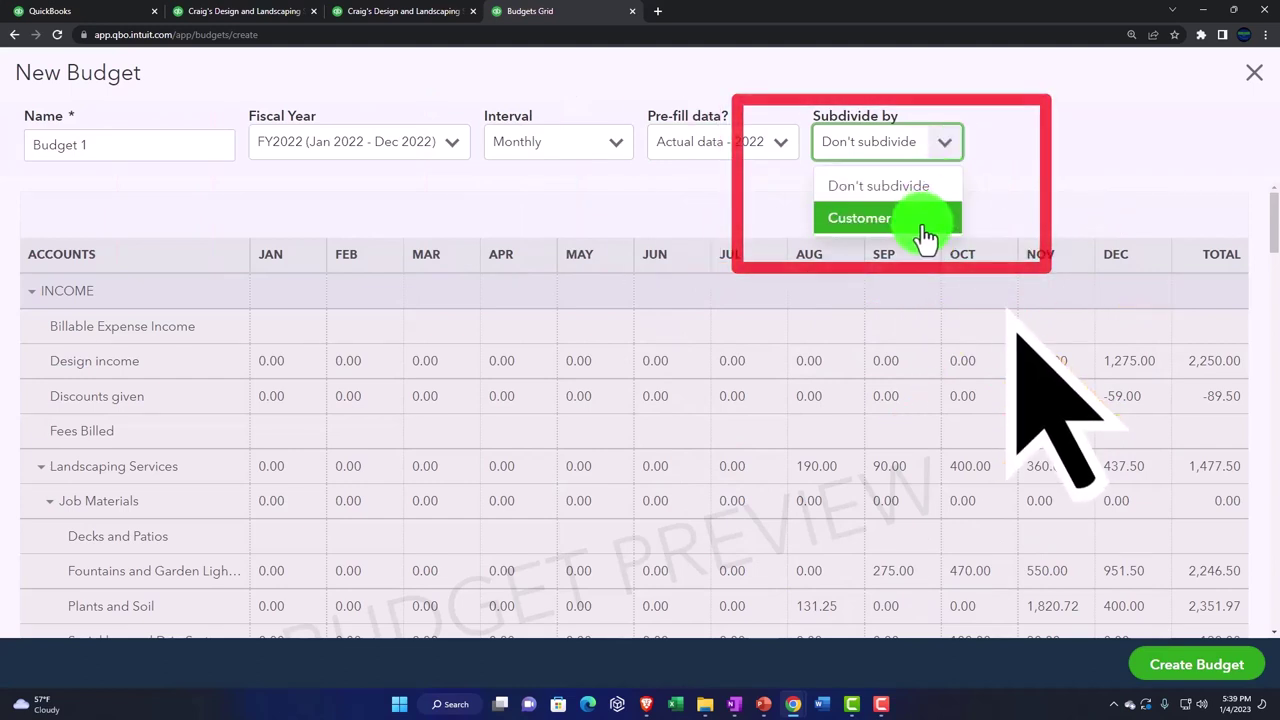
- Keep Don't subdivide and review the pre-filled 2022 account amounts in the grid
click(1009, 144)
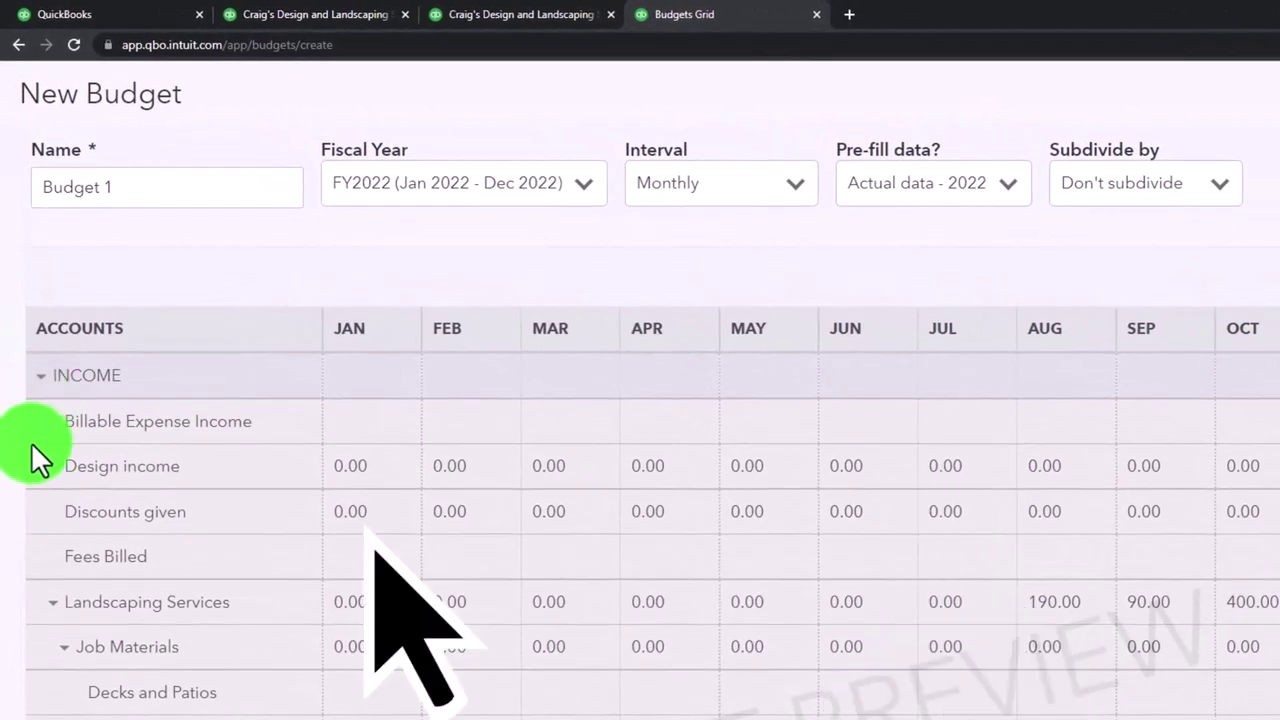
scroll(31, 442, down, 2)
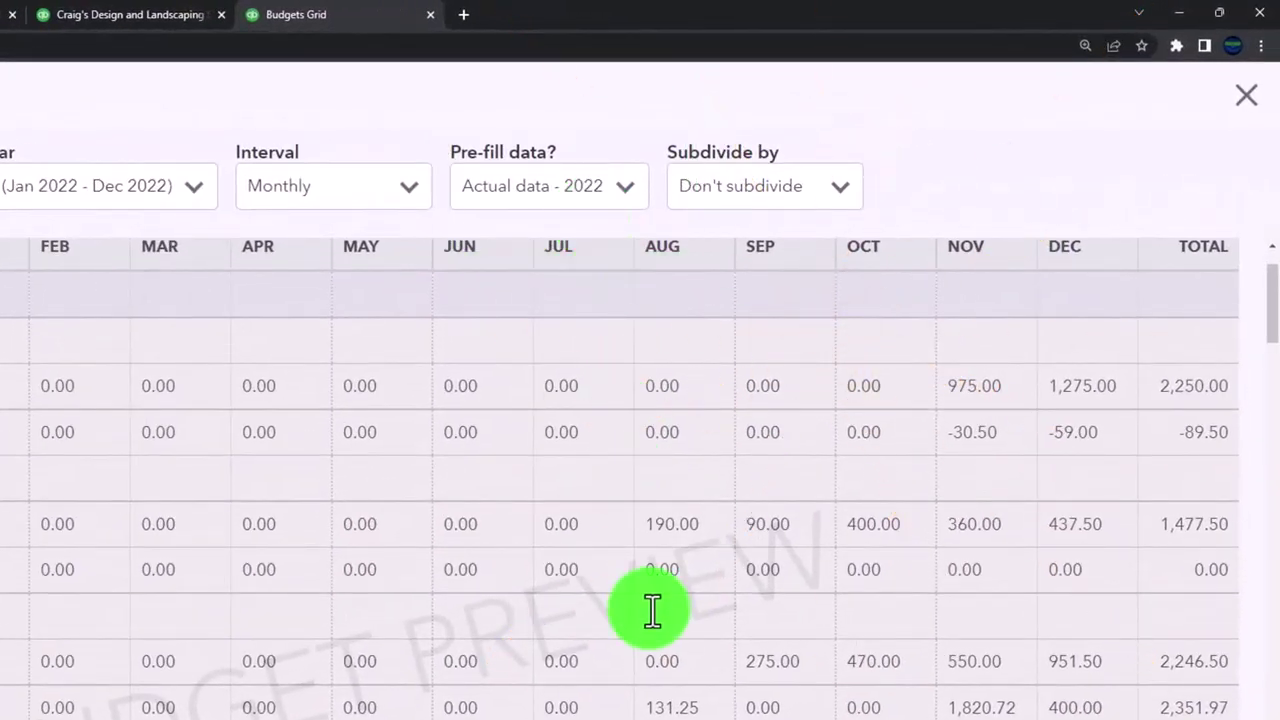
scroll(651, 609, down, 1)
scroll(651, 609, down, 2)
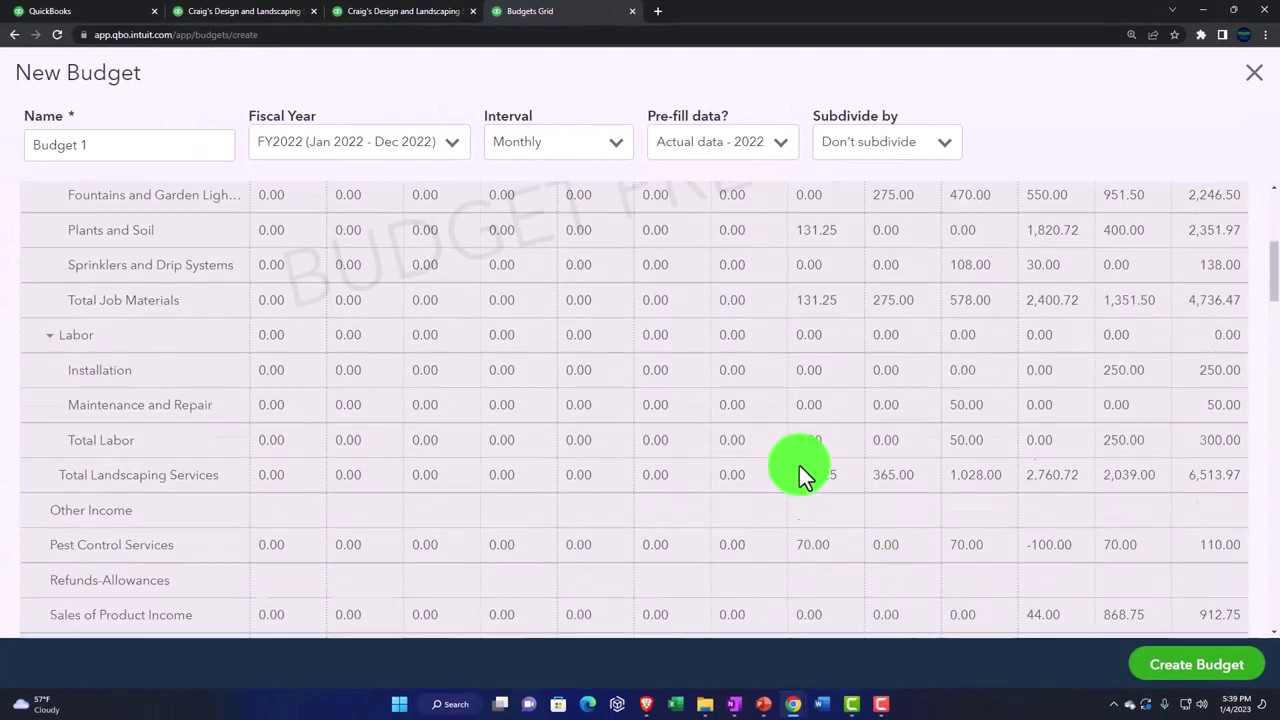
scroll(799, 465, down, 2)
scroll(799, 465, down, 2)
scroll(799, 465, down, 1)
scroll(799, 465, up, 3)
scroll(799, 465, up, 4)
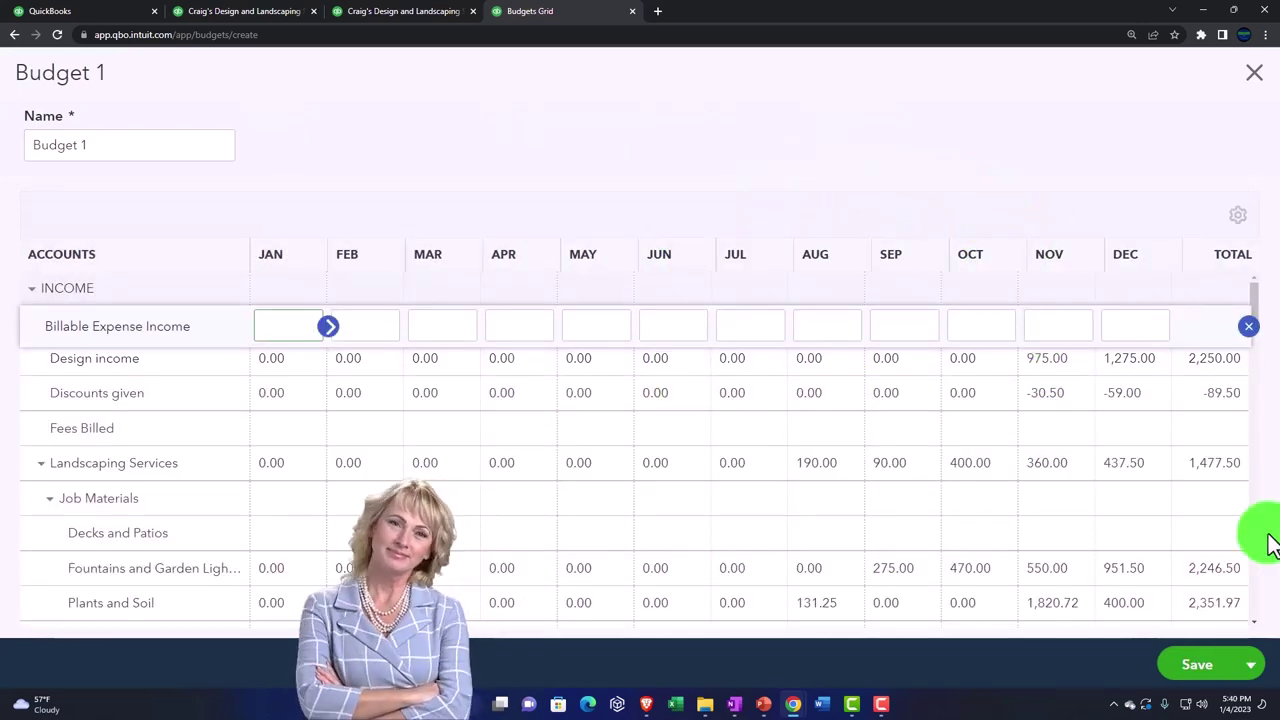
- Change Design income's November amount to 1,000 and copy it across to December
click(1165, 615)
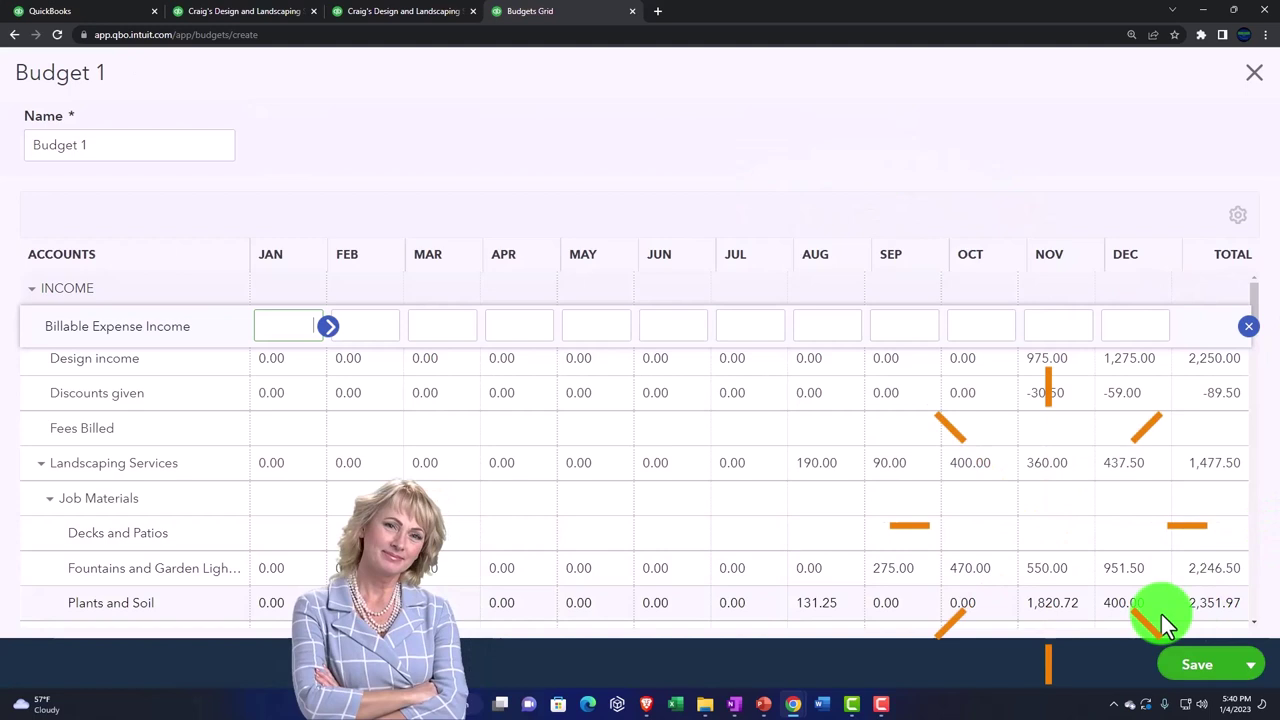
click(606, 400)
click(1039, 358)
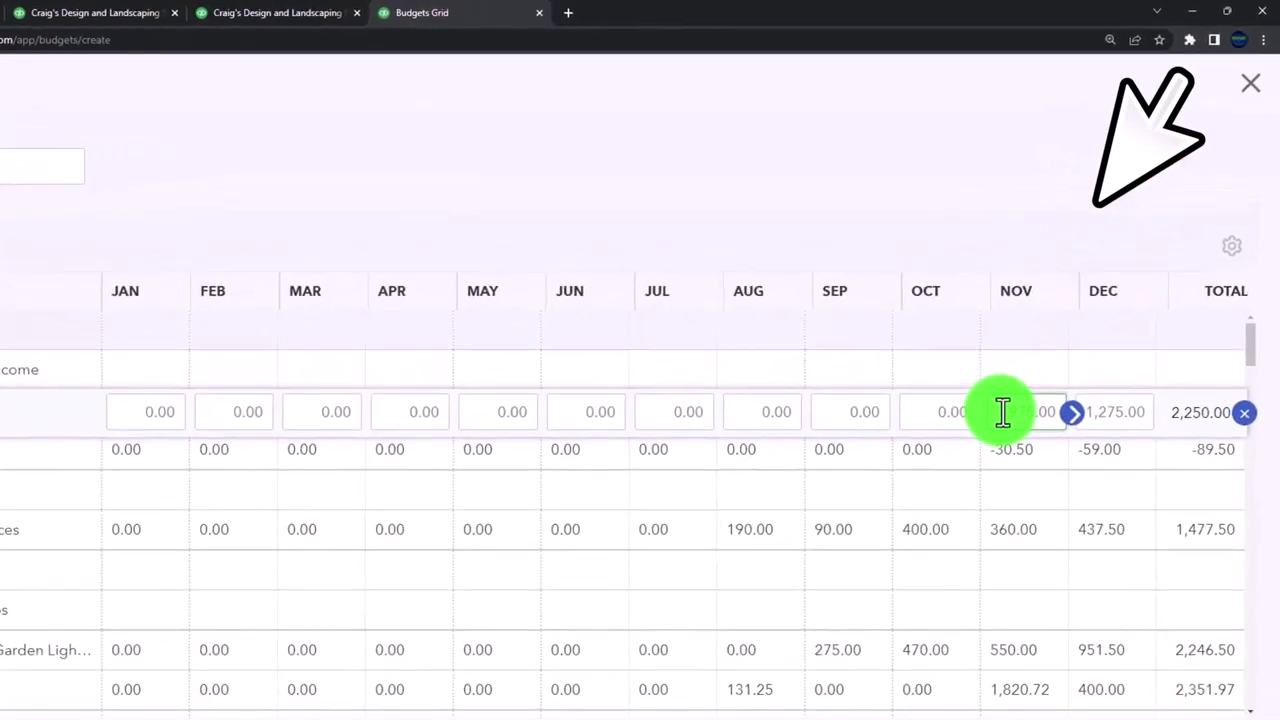
click(1003, 412)
key(BackSpace)
text(1000)
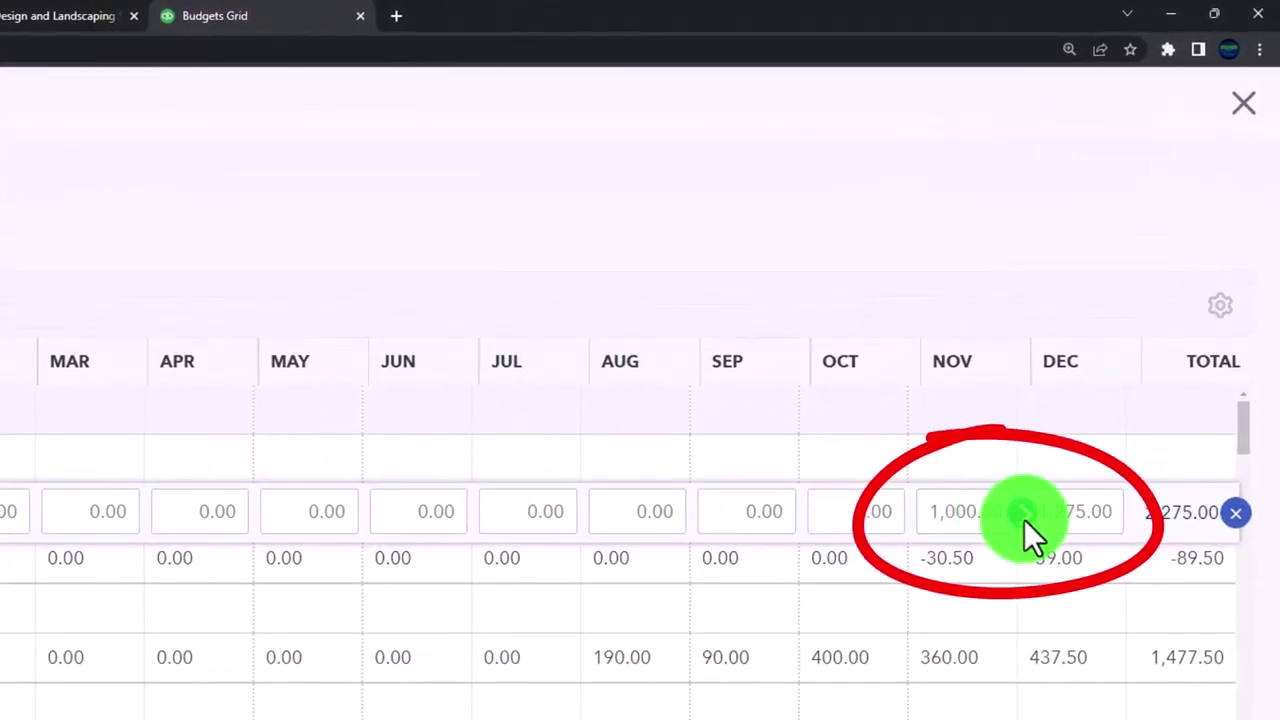
click(1000, 512)
click(1027, 514)
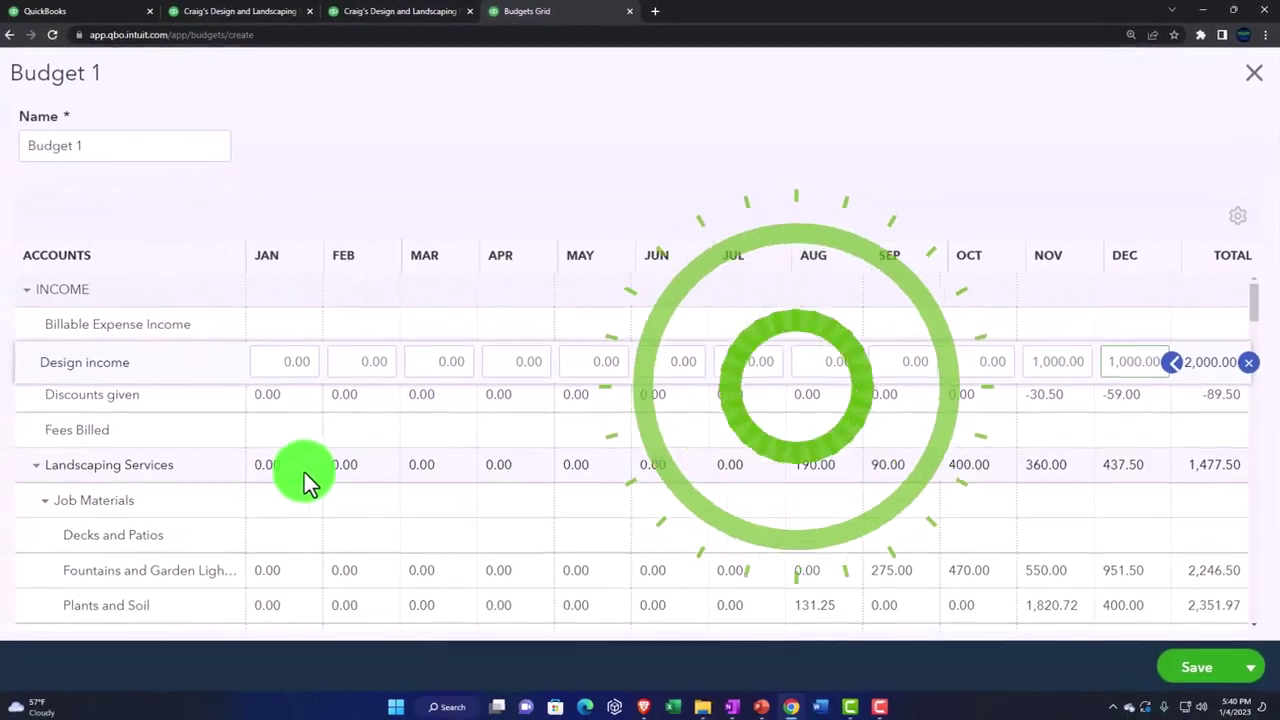
- Budget Landscaping Services at 300.00 for every month
click(281, 449)
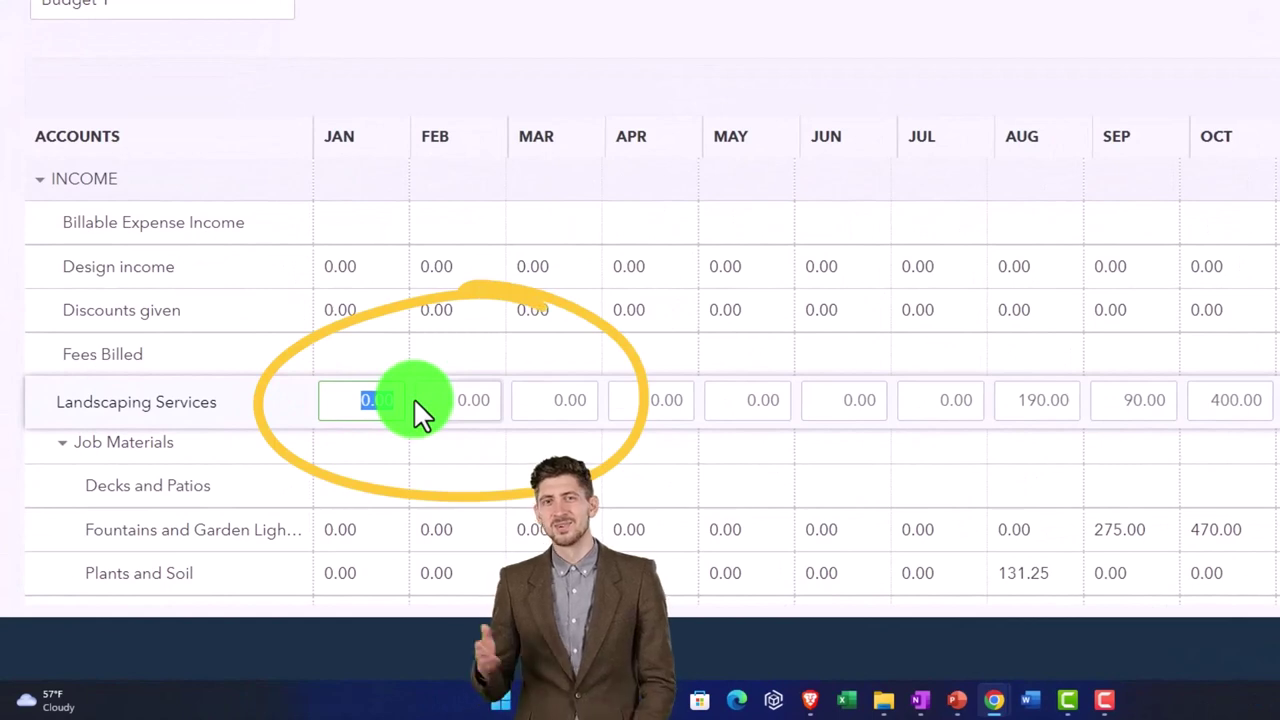
key(BackSpace)
text(30)
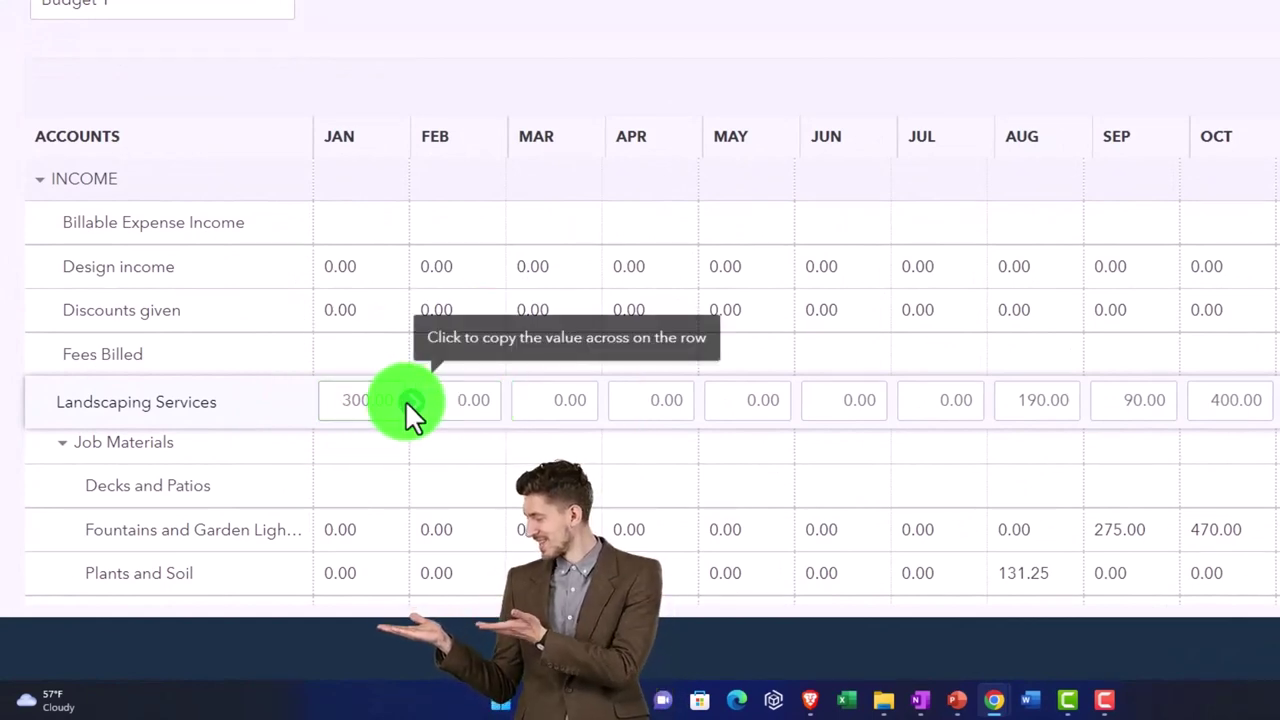
click(412, 400)
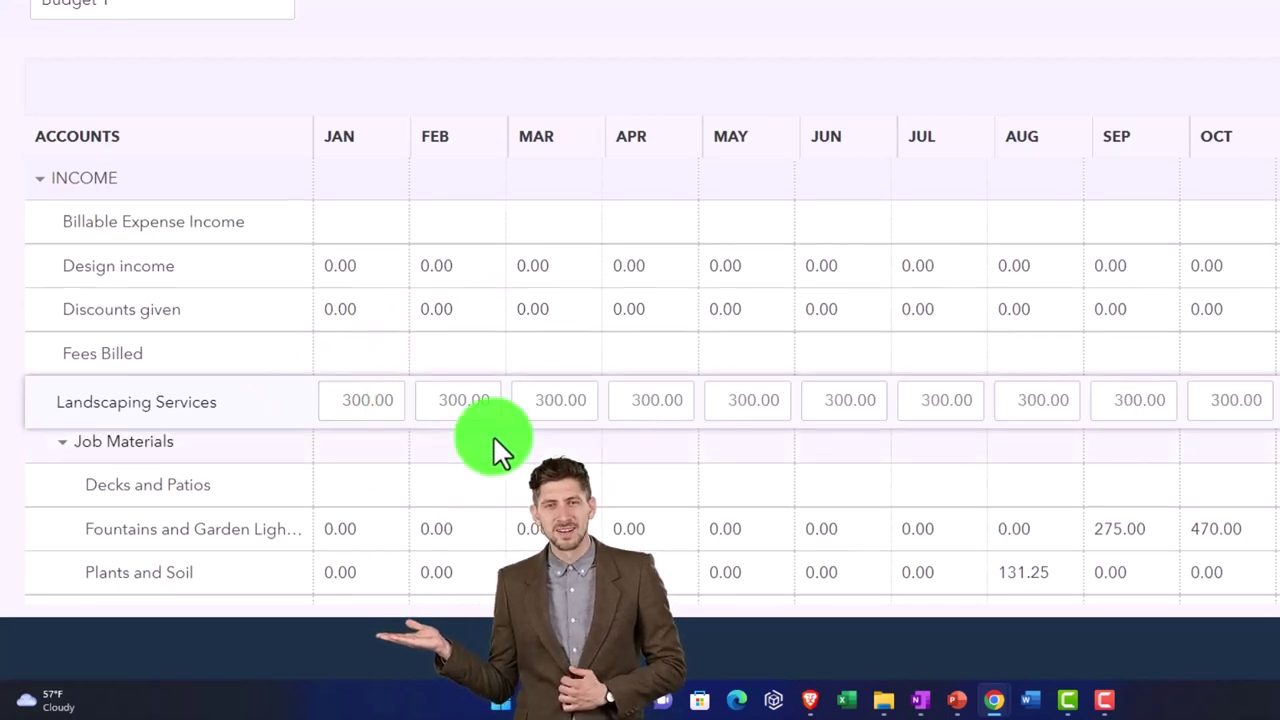
- Budget Fountains and Garden Lighting at 500.00 for every month
scroll(460, 400, down, 3)
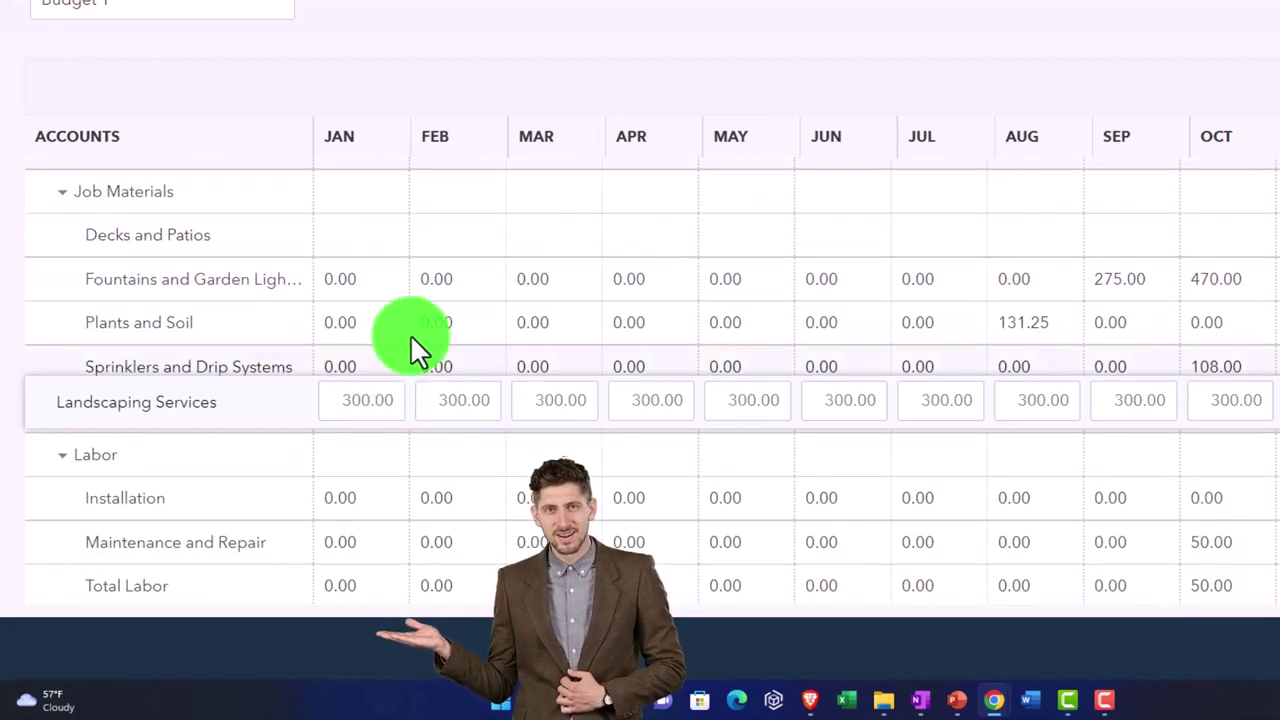
click(360, 283)
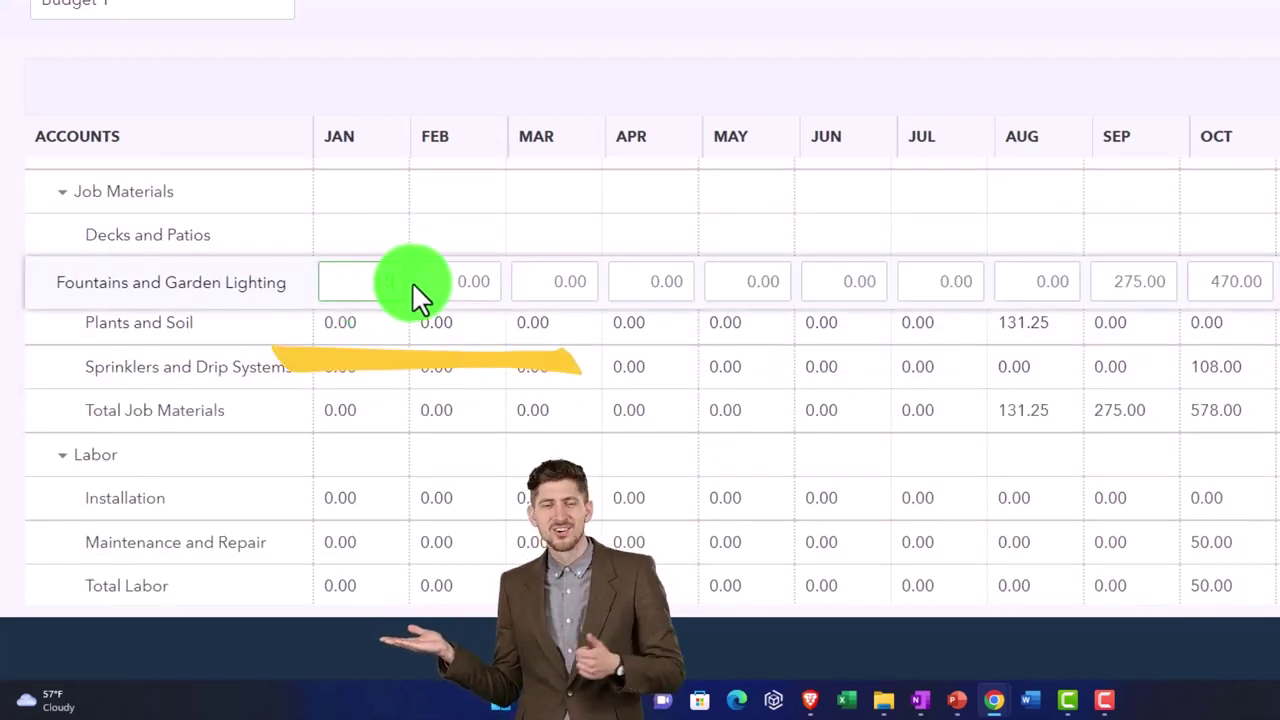
text(500)
key(Tab)
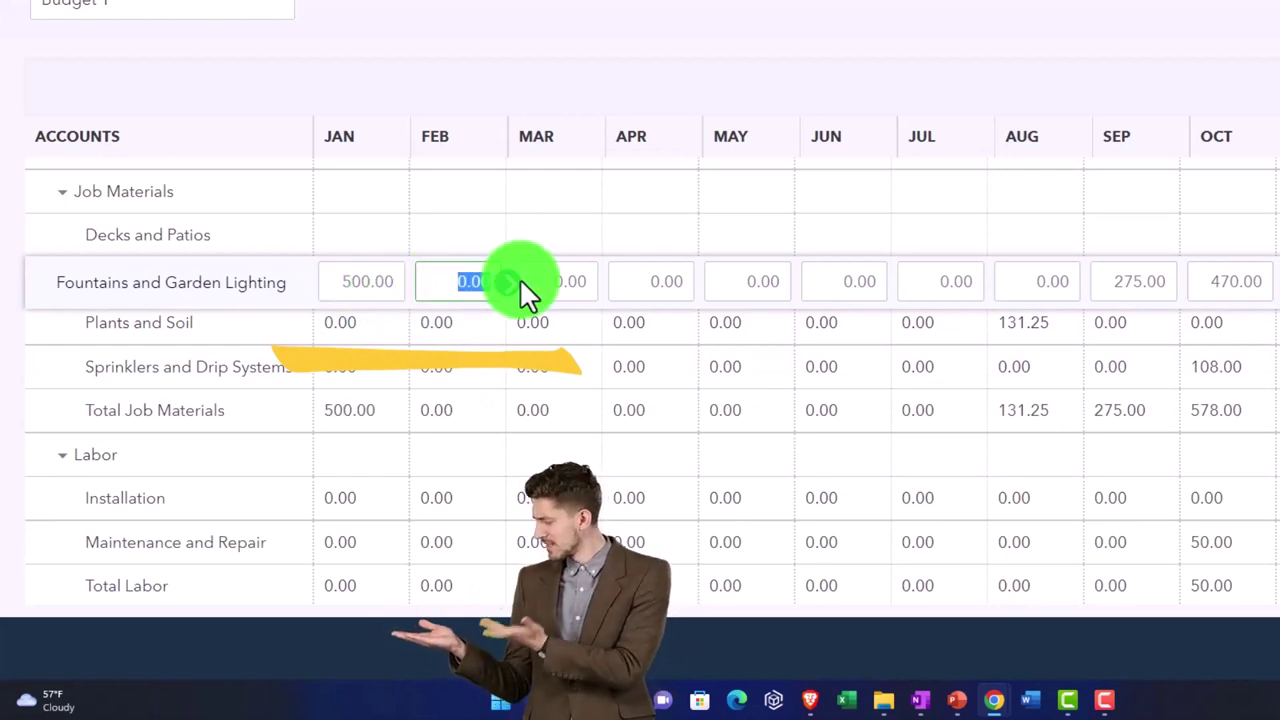
click(386, 284)
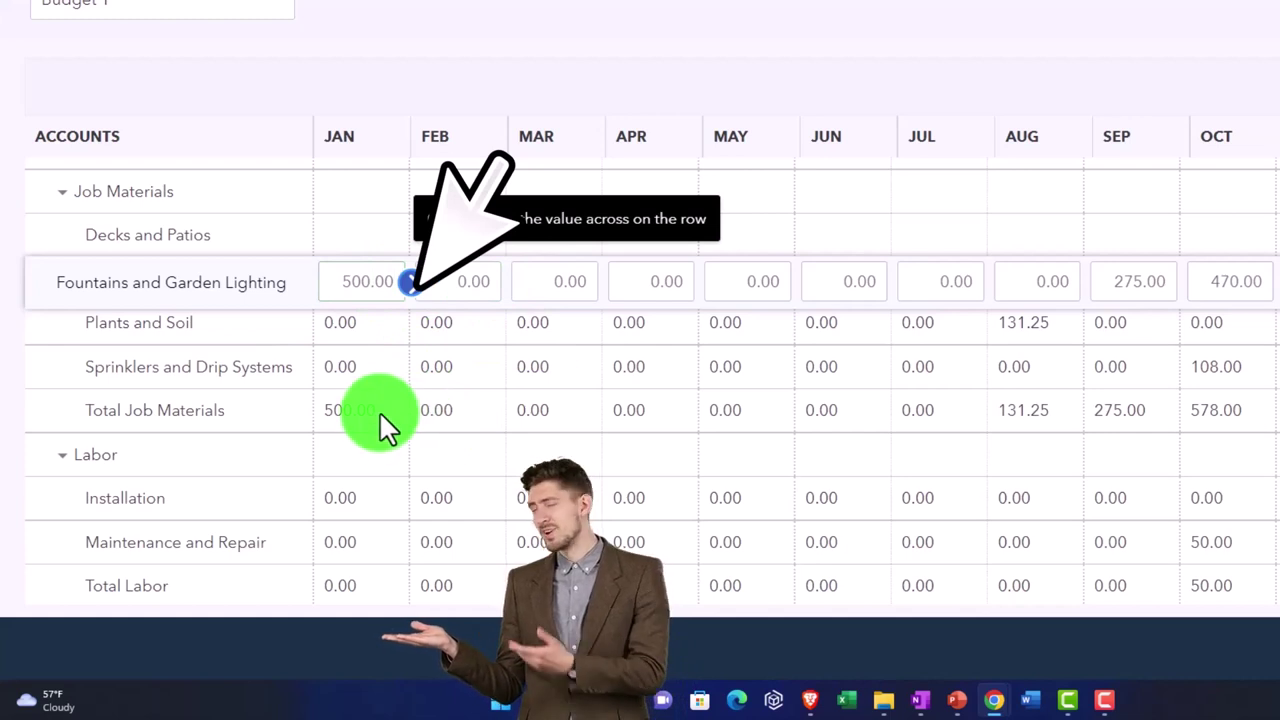
click(410, 284)
- Budget Sprinklers and Drip Systems at 200.00 for every month
click(371, 370)
text(200)
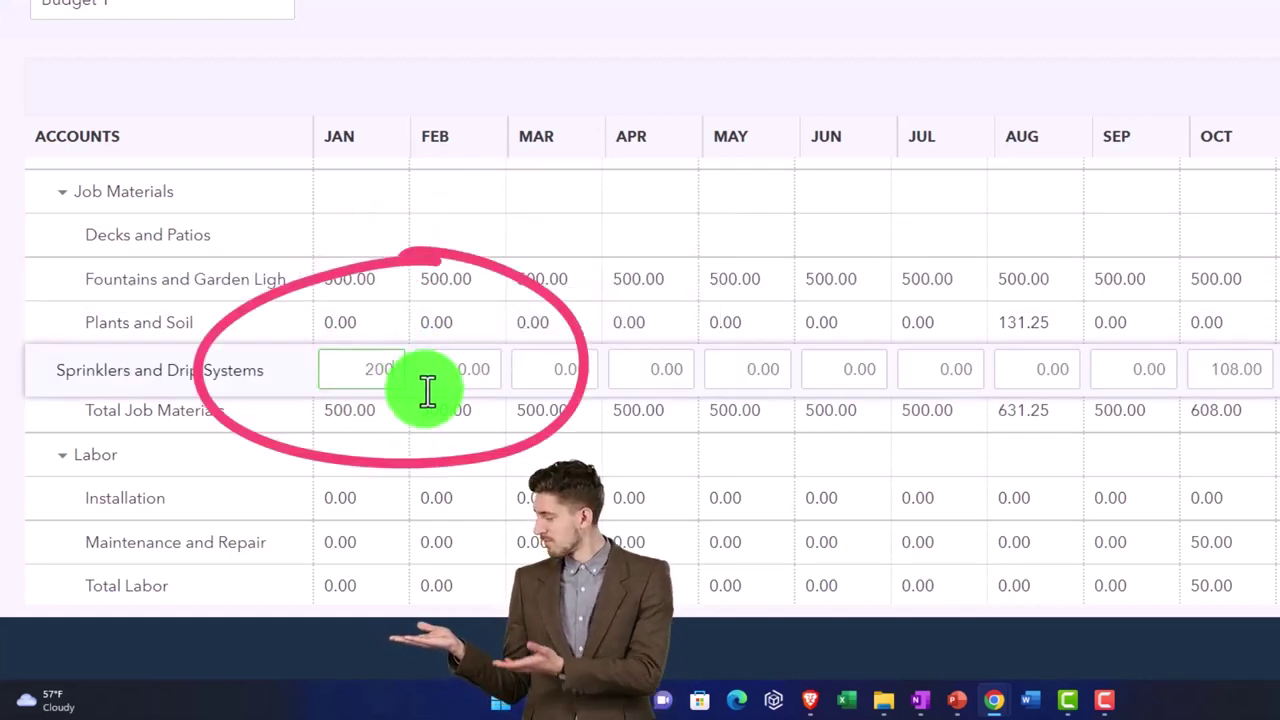
key(Tab)
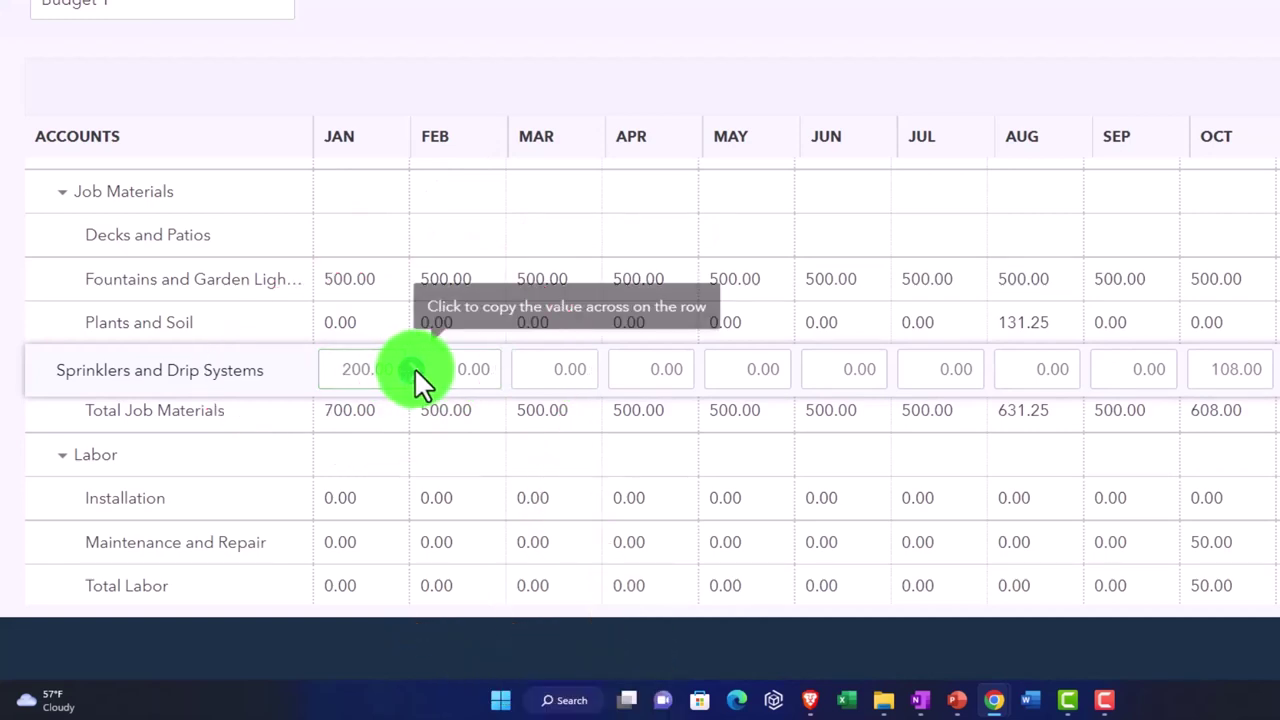
click(410, 372)
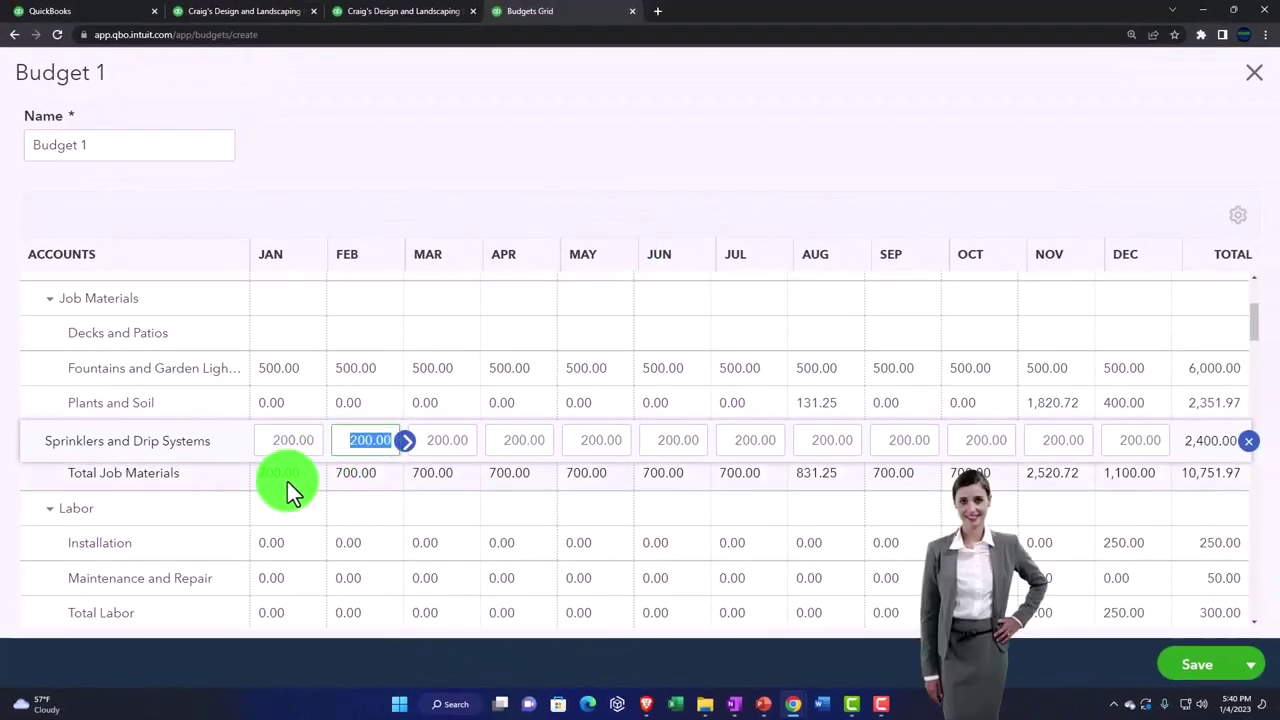
- Budget Insurance at 400.00 for every month
scroll(289, 494, down, 1)
scroll(293, 520, down, 1)
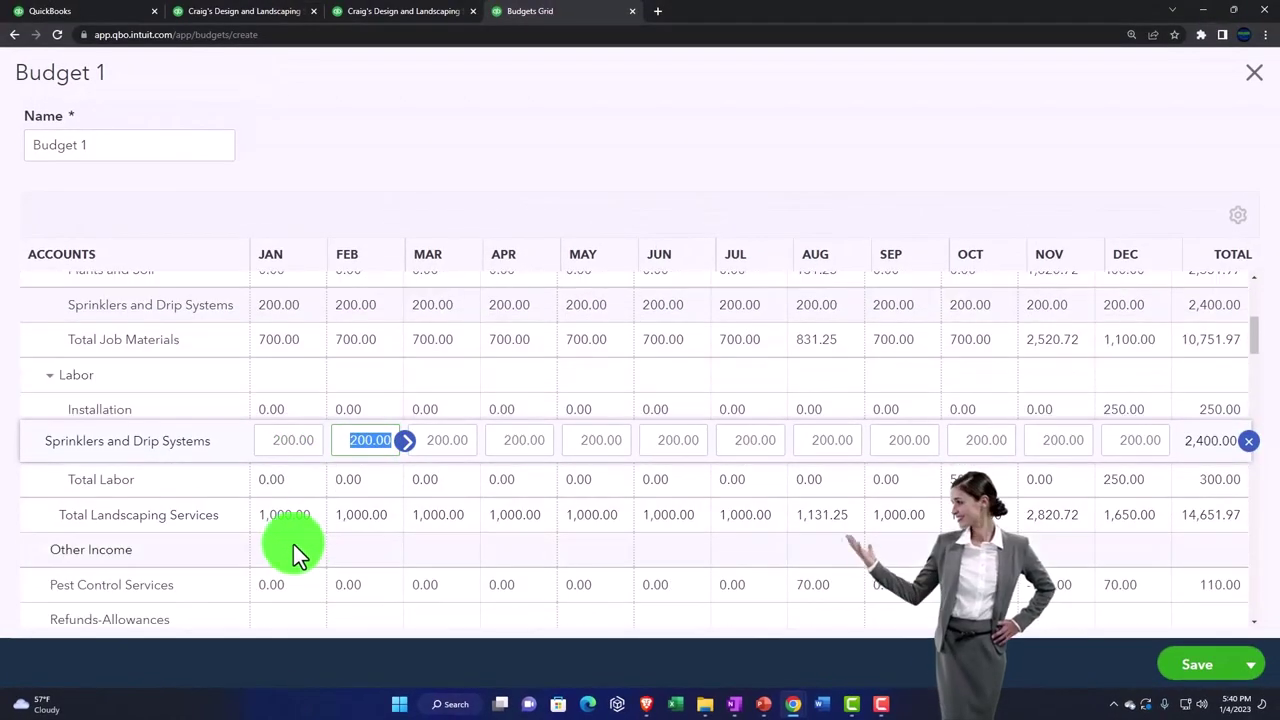
scroll(305, 545, down, 1)
scroll(305, 545, down, 1)
scroll(305, 544, down, 2)
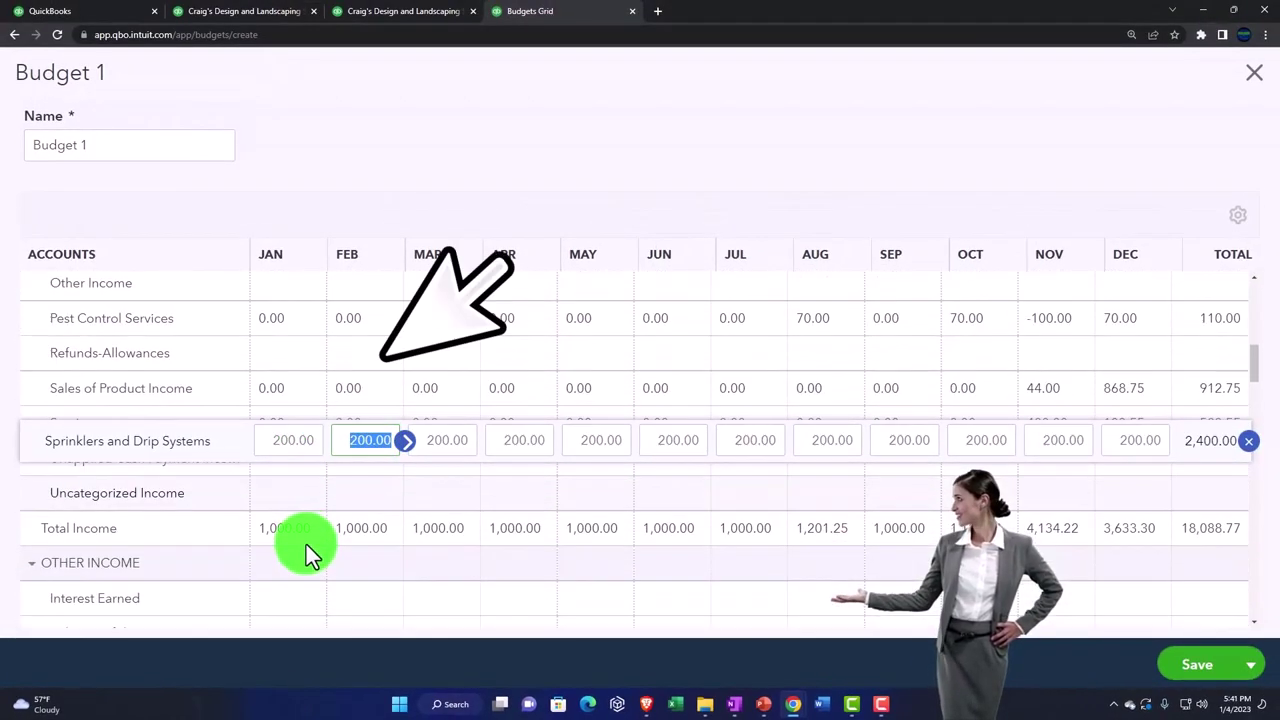
scroll(306, 544, down, 2)
scroll(306, 544, down, 1)
scroll(306, 543, down, 1)
scroll(306, 543, down, 1)
scroll(306, 543, down, 1)
scroll(307, 544, down, 1)
scroll(316, 473, down, 1)
scroll(321, 489, down, 1)
scroll(321, 489, down, 1)
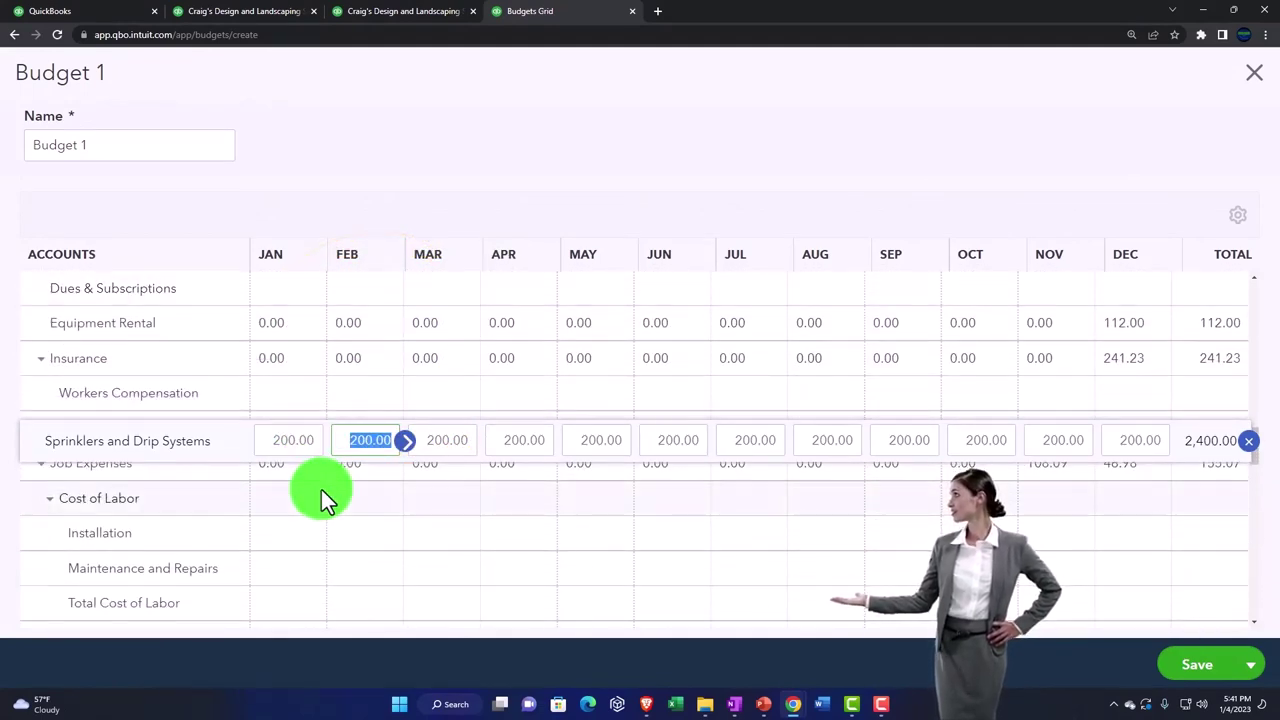
click(285, 358)
text(400)
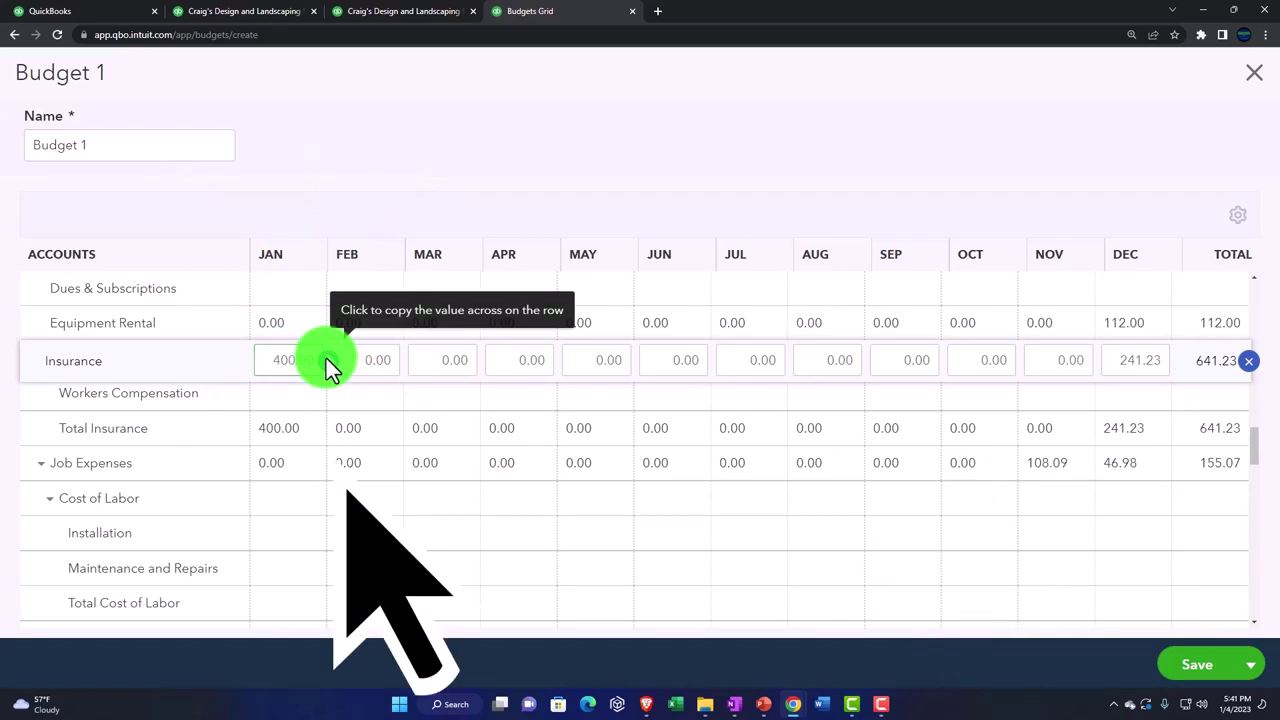
click(326, 358)
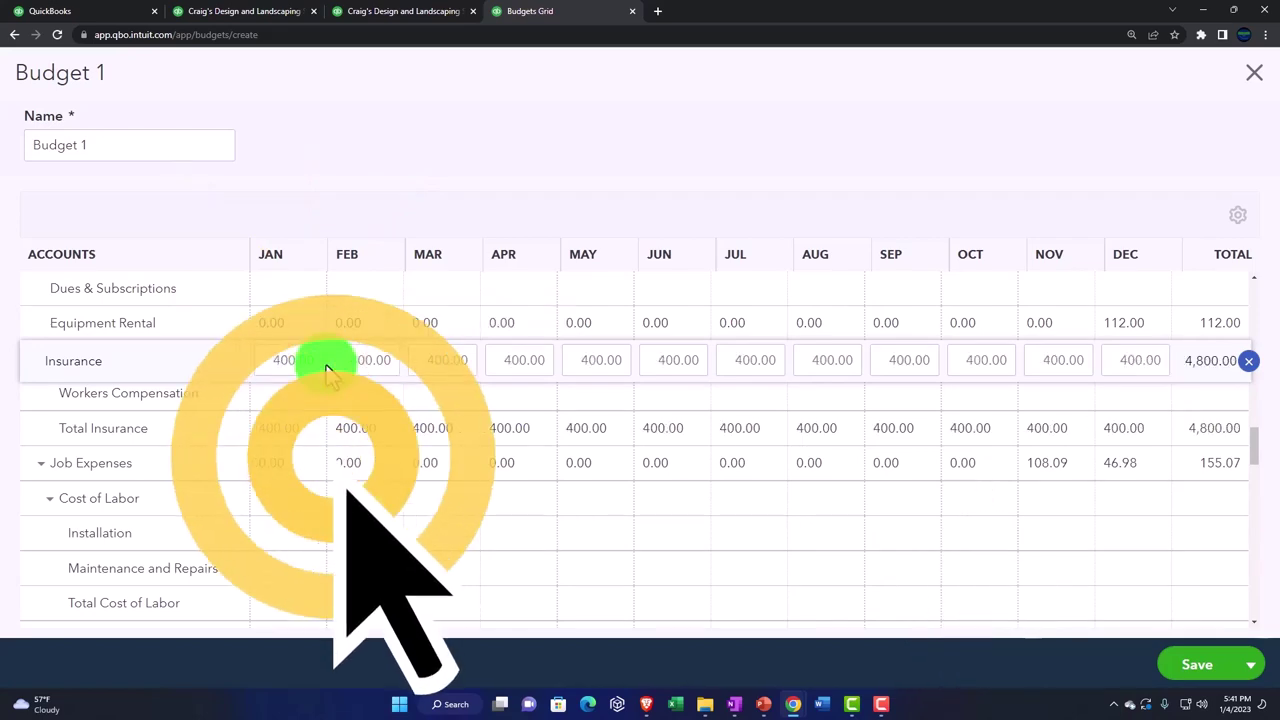
scroll(308, 510, down, 3)
scroll(308, 514, down, 1)
scroll(308, 516, down, 1)
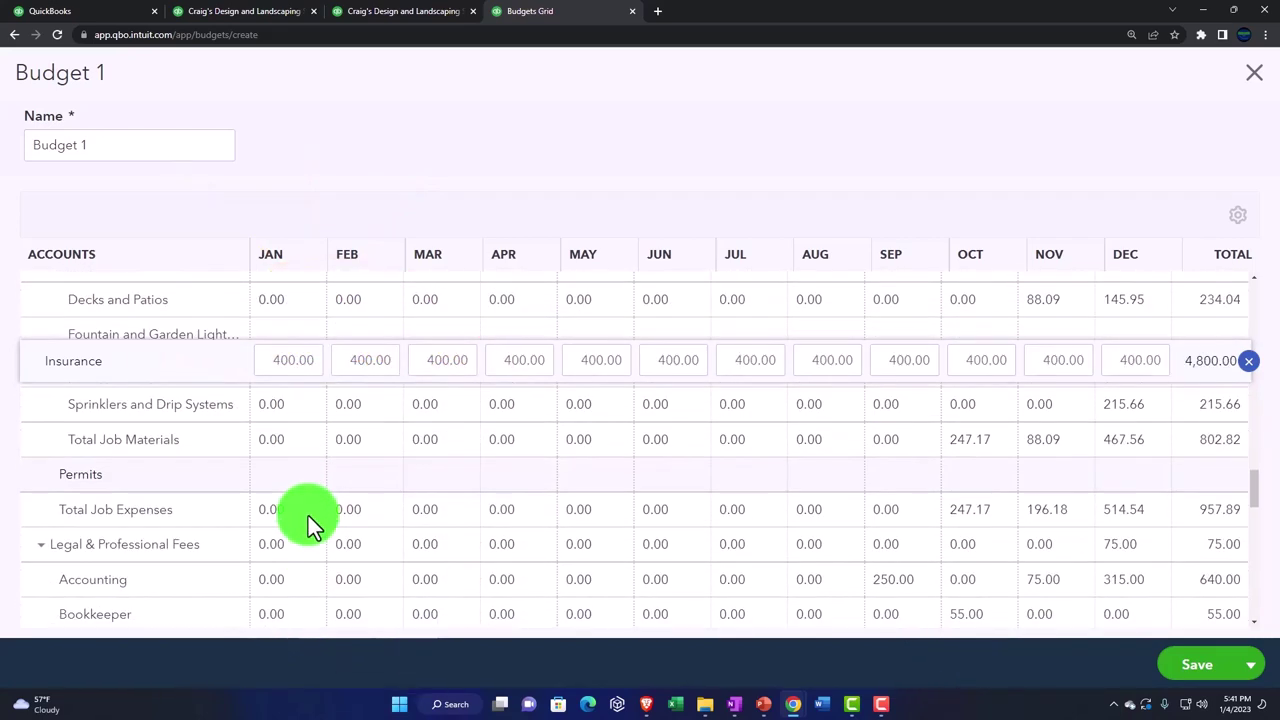
scroll(308, 516, down, 1)
scroll(308, 516, down, 1)
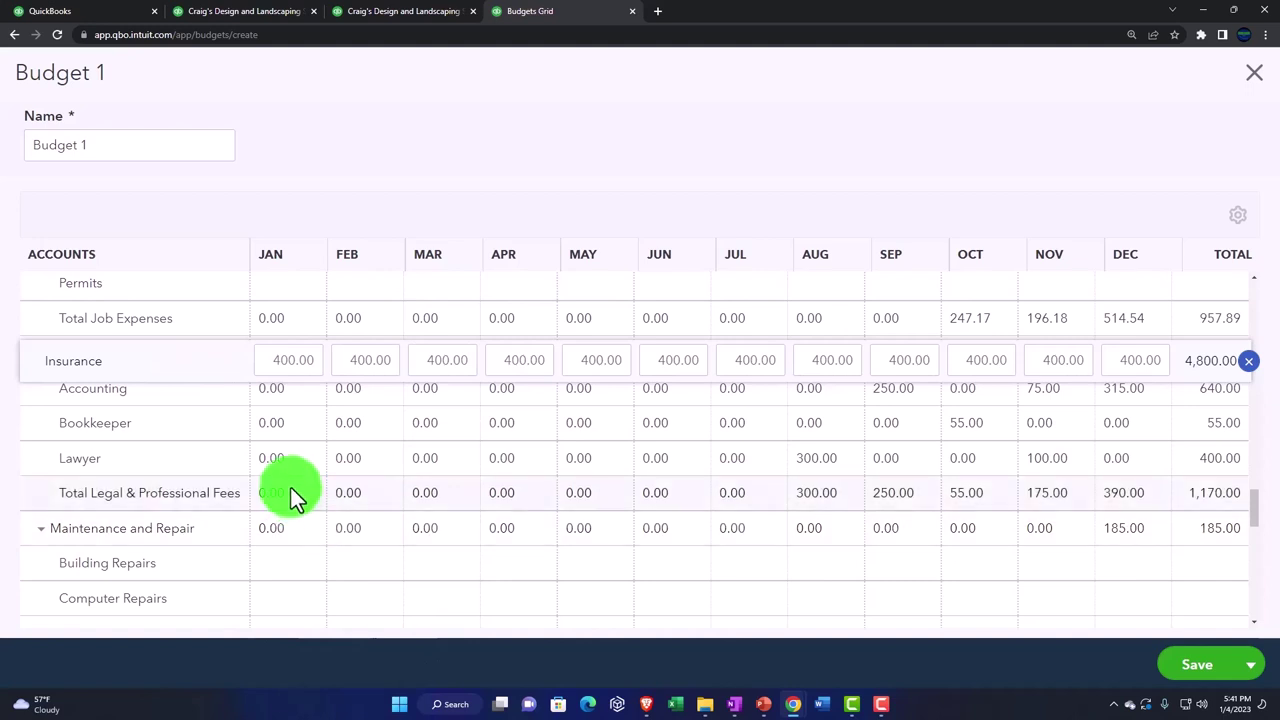
click(290, 492)
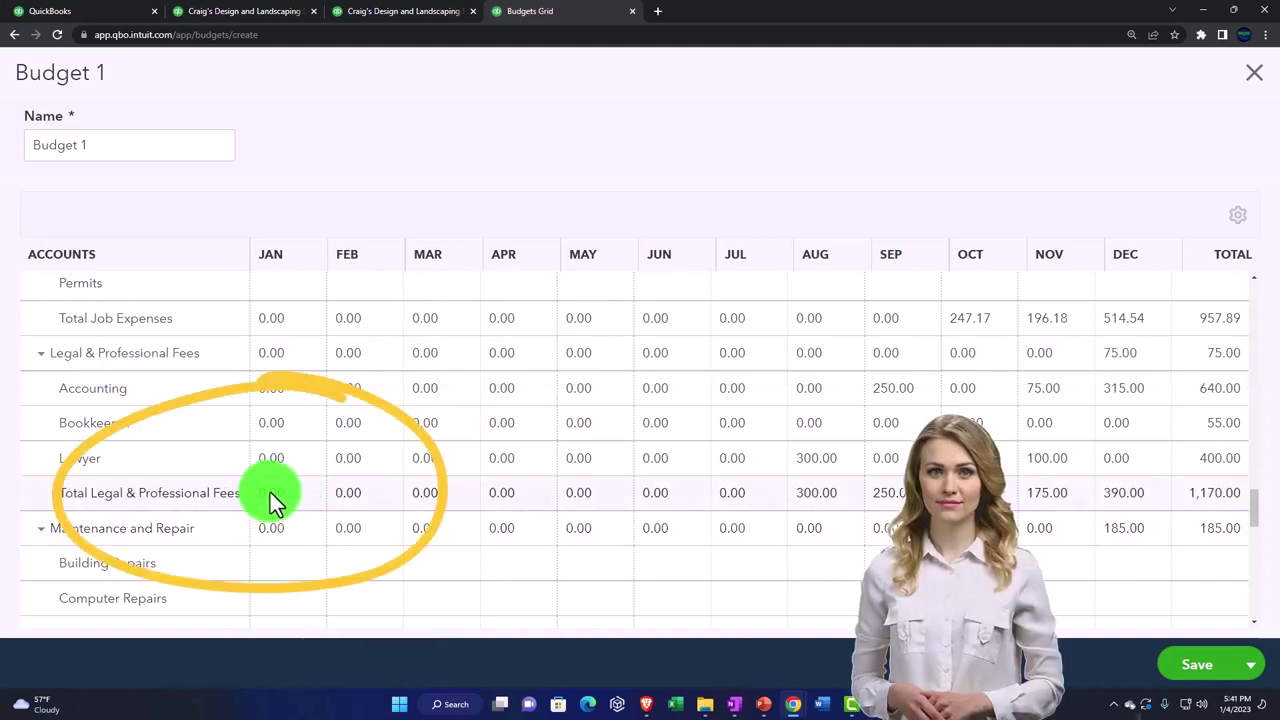
- Budget Lawyer at 200.00 every month and save Budget 1
click(295, 462)
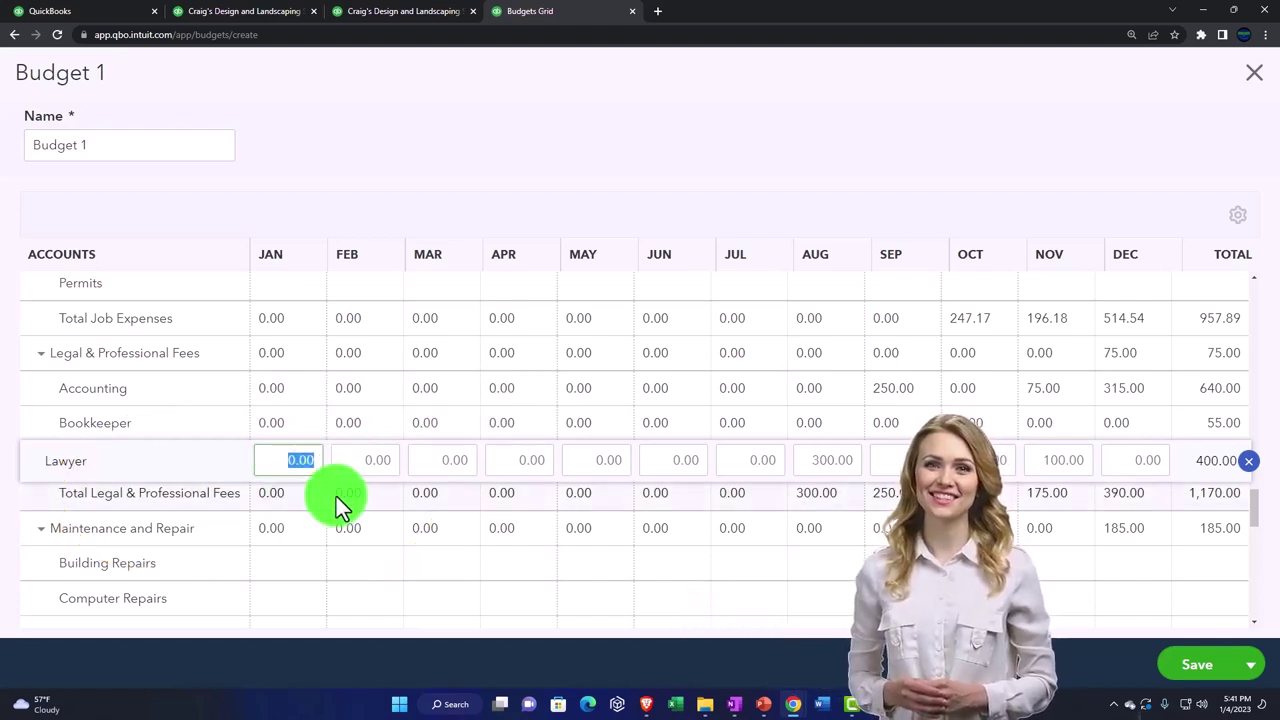
text(200)
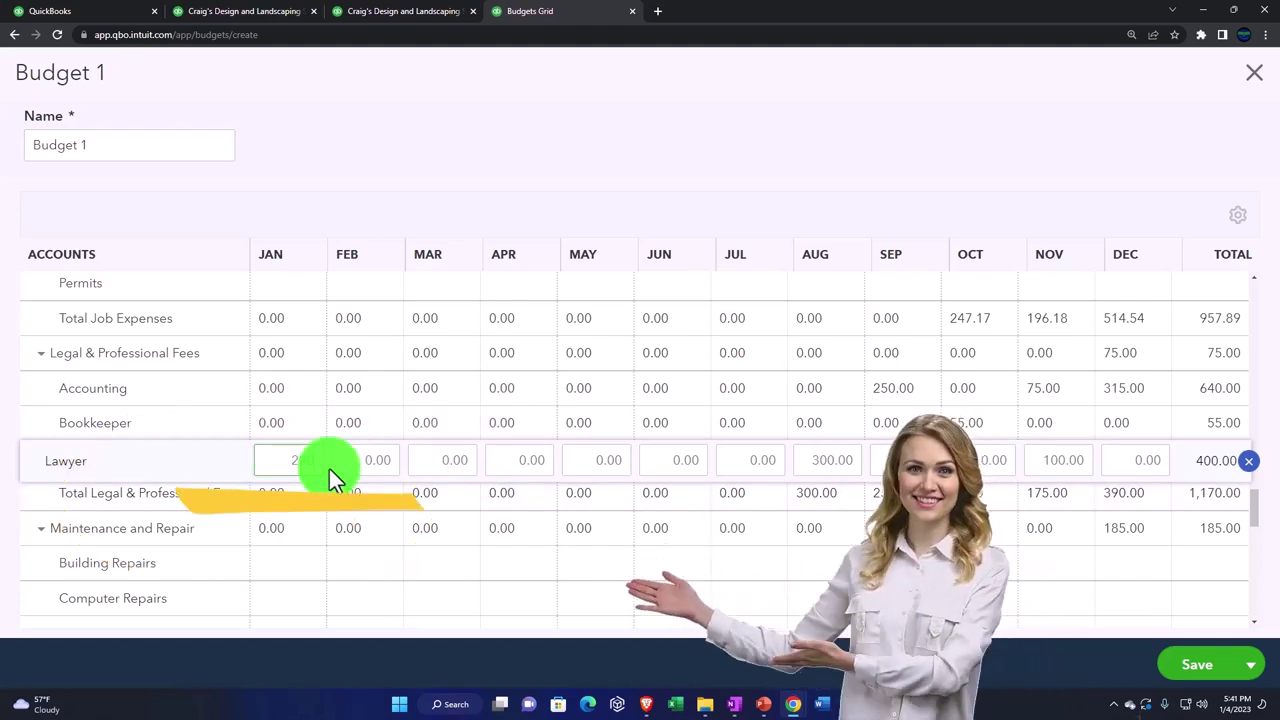
click(349, 460)
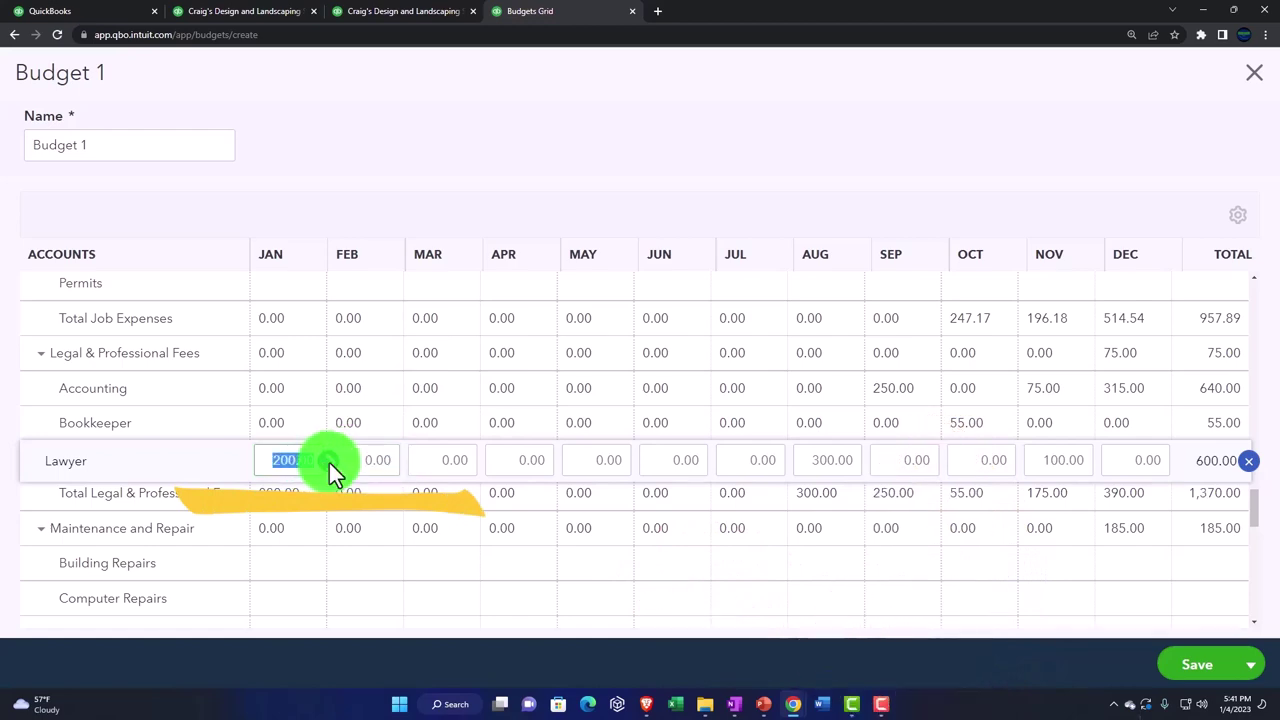
click(329, 460)
scroll(526, 440, down, 2)
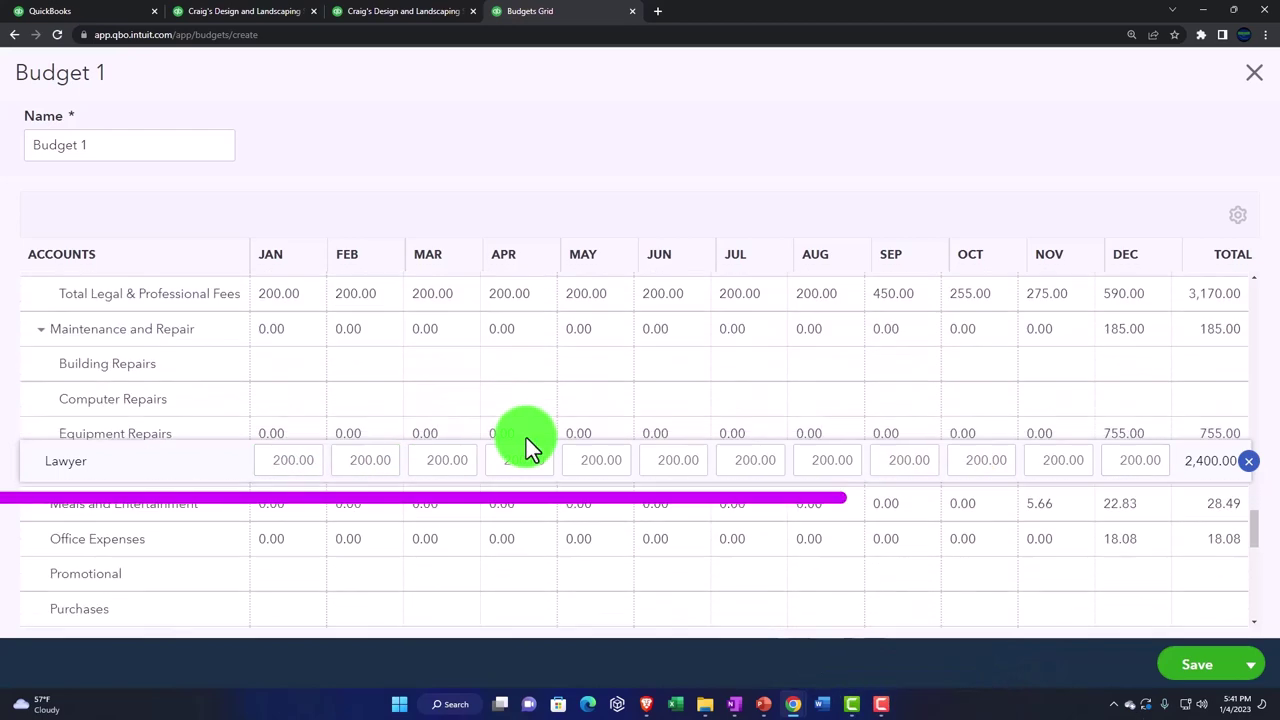
click(1200, 668)
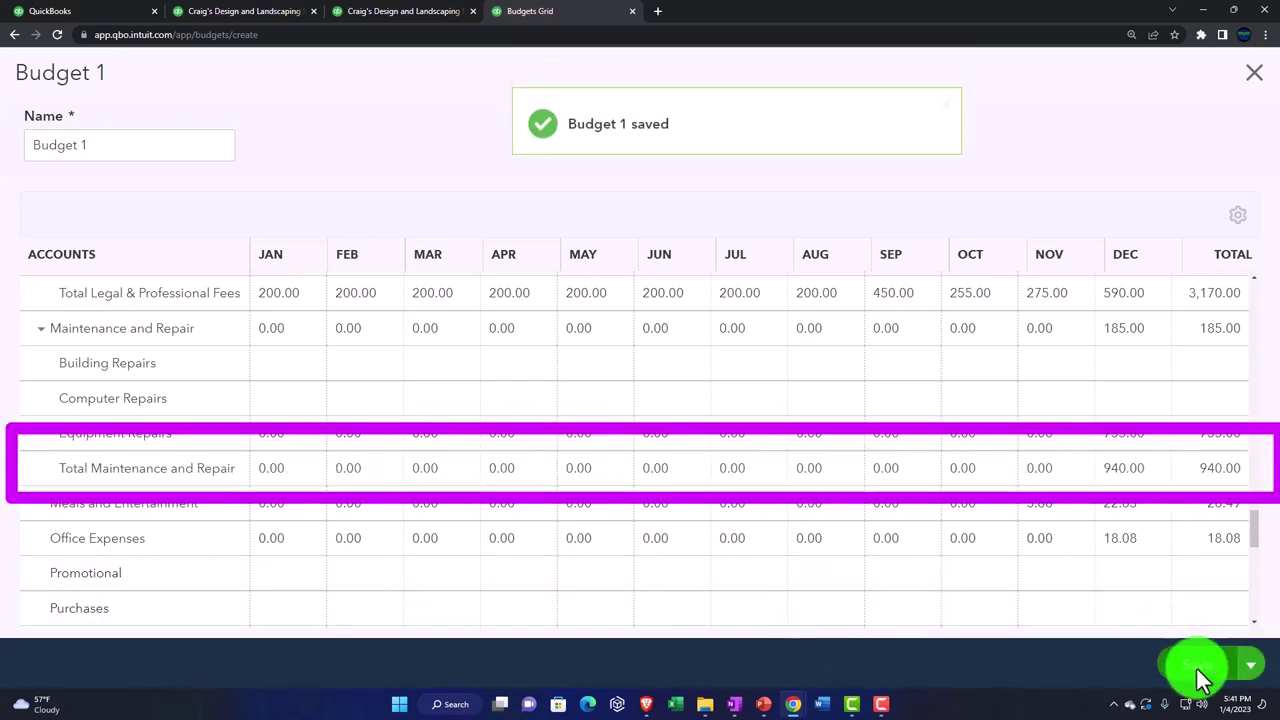